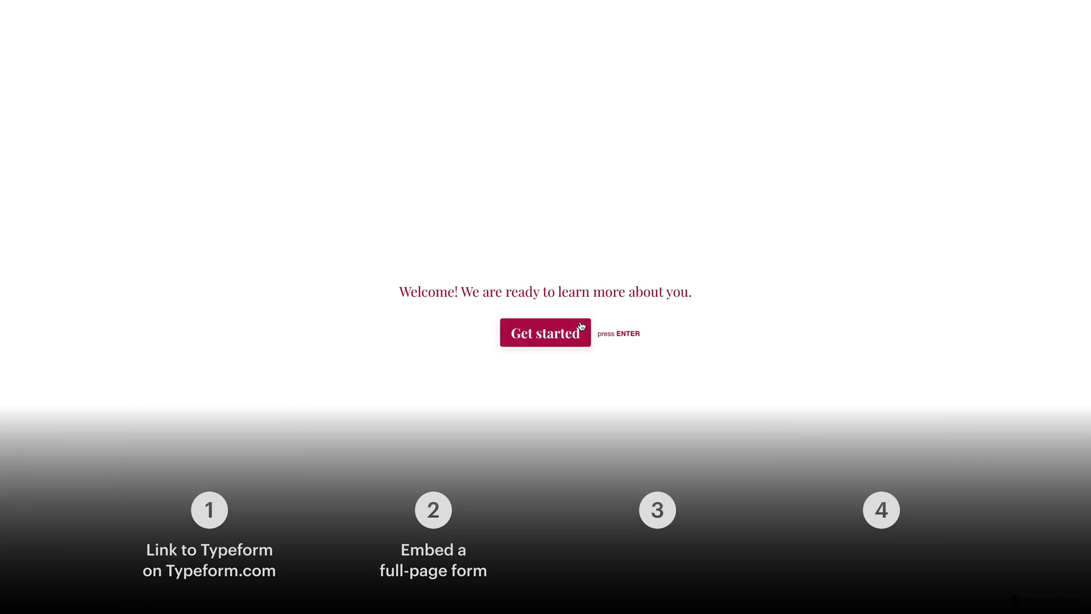
# Step: Preview the finished Typeform embeds, then open Link Settings for the hero's Get started button
pyautogui.click(581, 327)
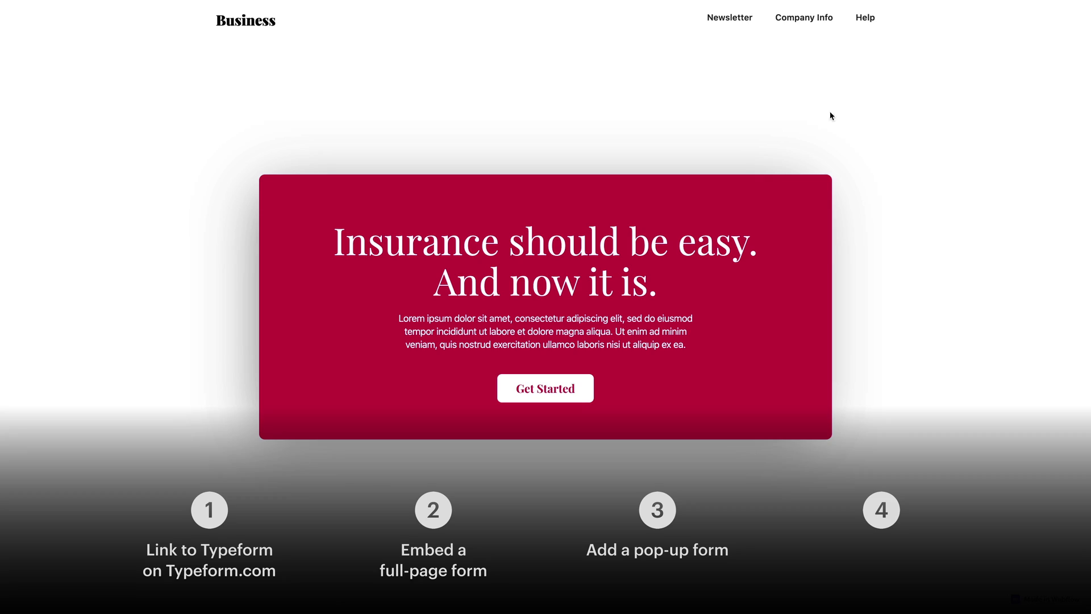
pyautogui.click(592, 399)
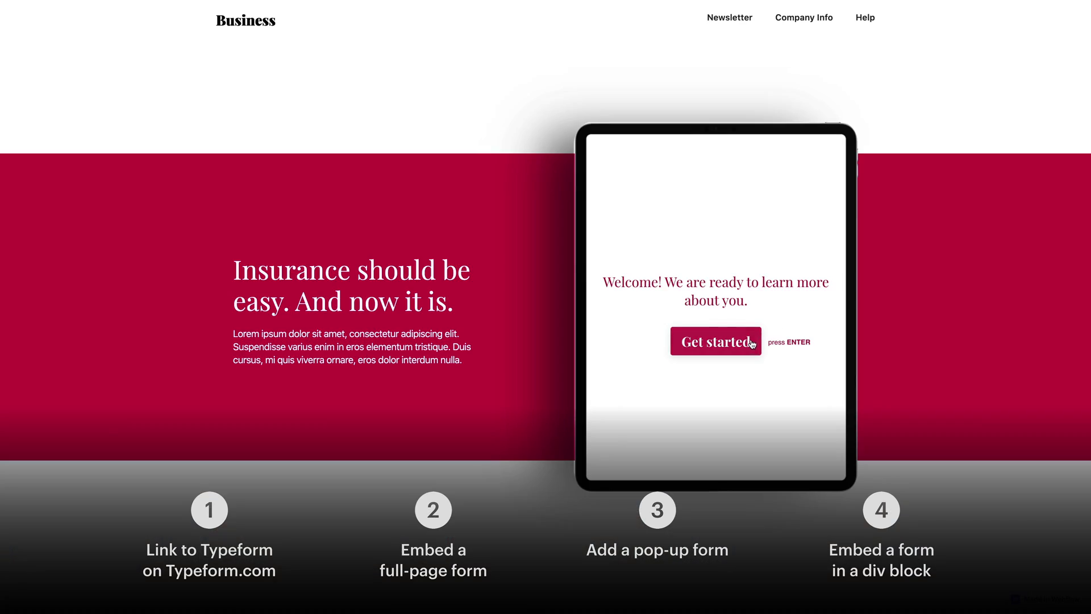
pyautogui.click(752, 345)
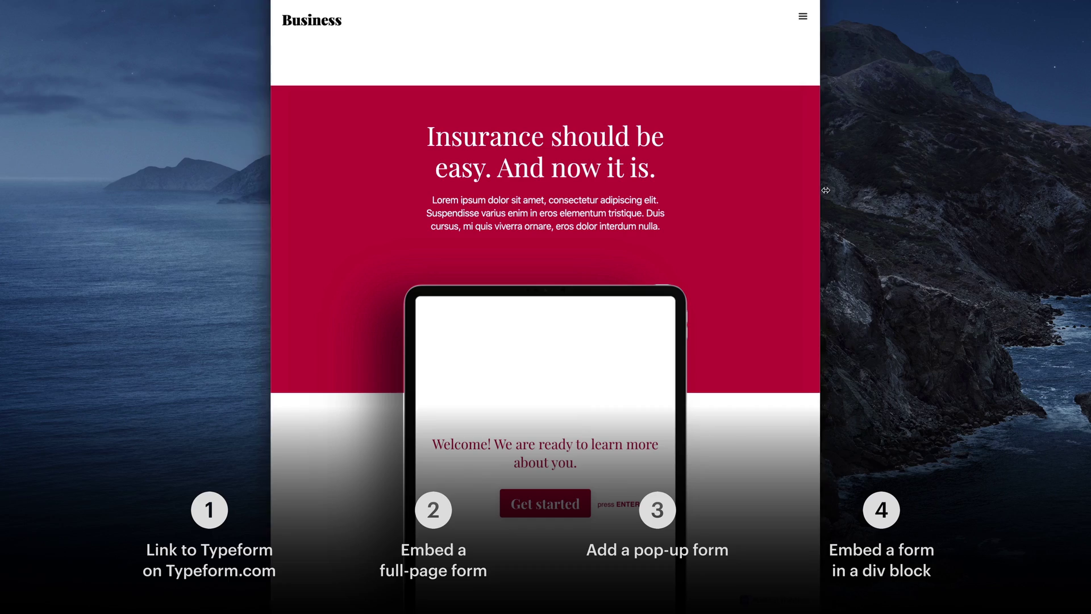
pyautogui.moveTo(773, 185); pyautogui.dragTo(701, 185)
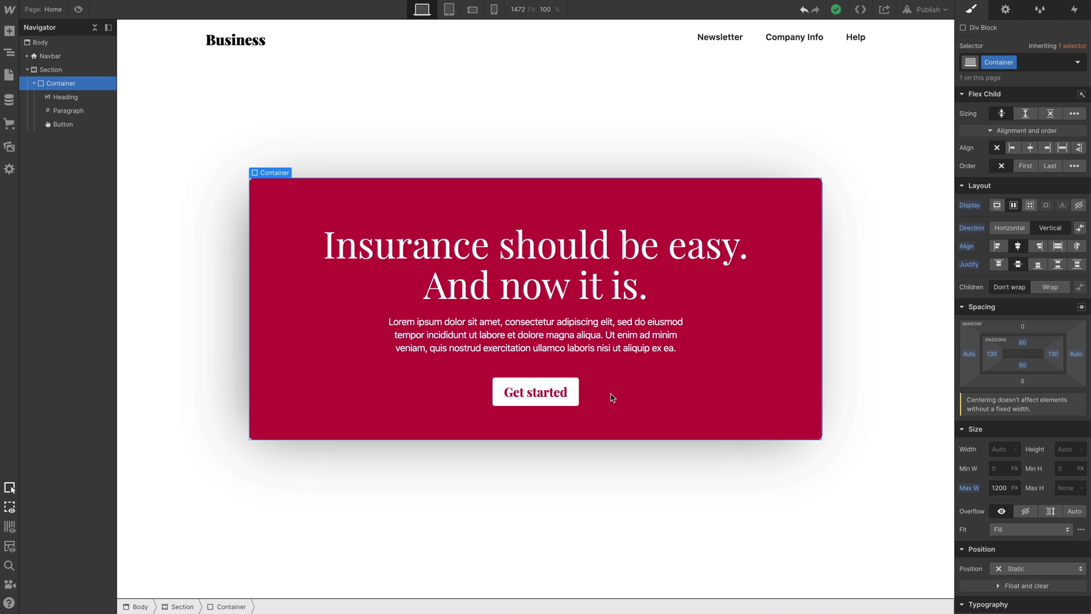
pyautogui.click(577, 397)
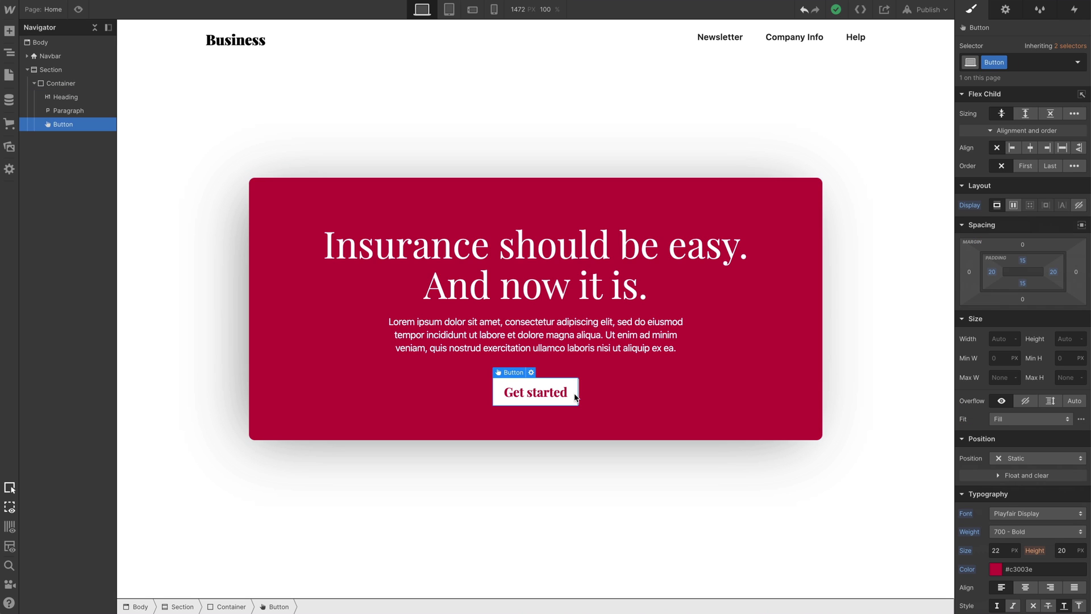
pyautogui.click(531, 373)
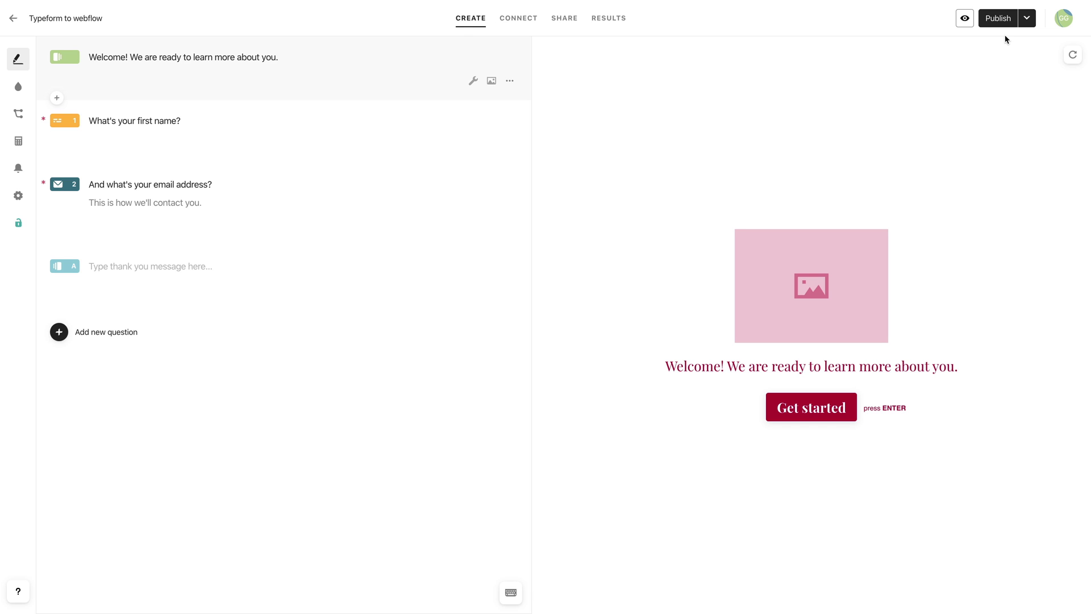
# Step: Publish the Typeform form's latest changes and bring up its Share page
pyautogui.click(1011, 29)
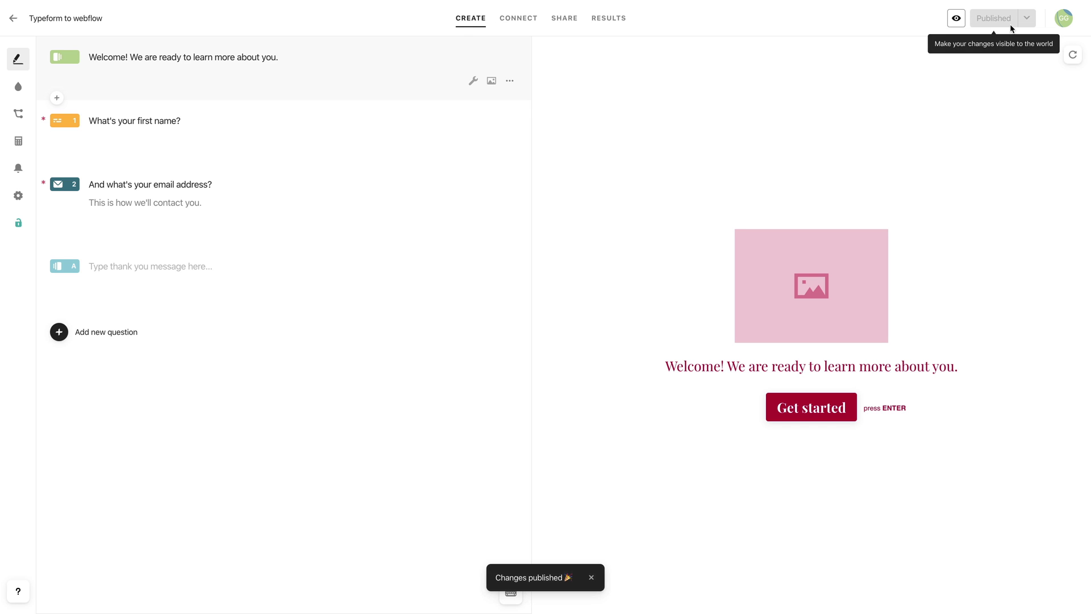
pyautogui.click(567, 27)
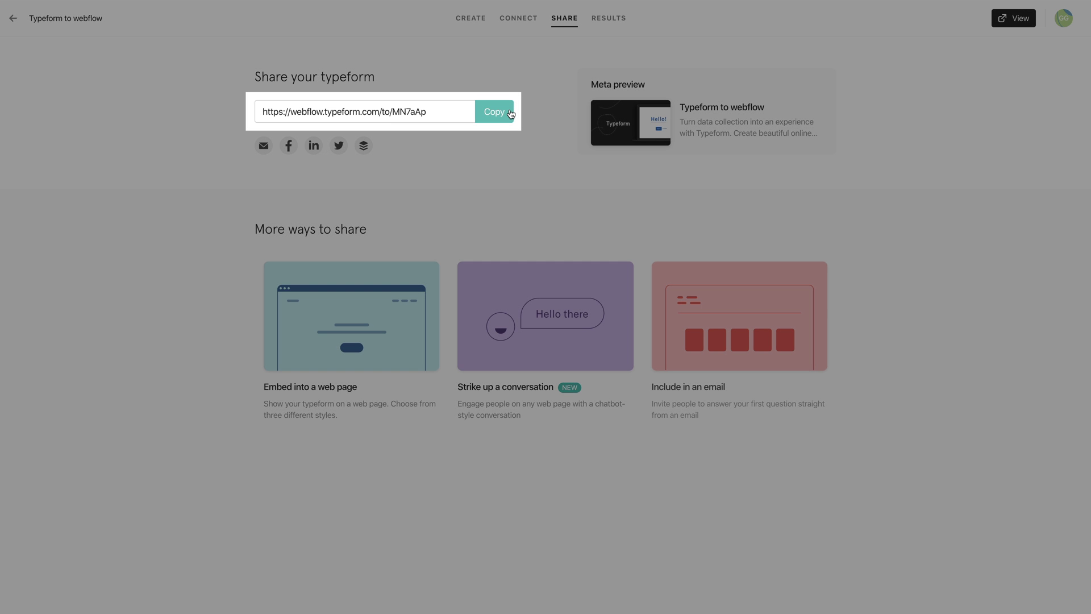
# Step: Copy the Typeform share link, paste it as the Get started URL, and test it live
pyautogui.click(510, 113)
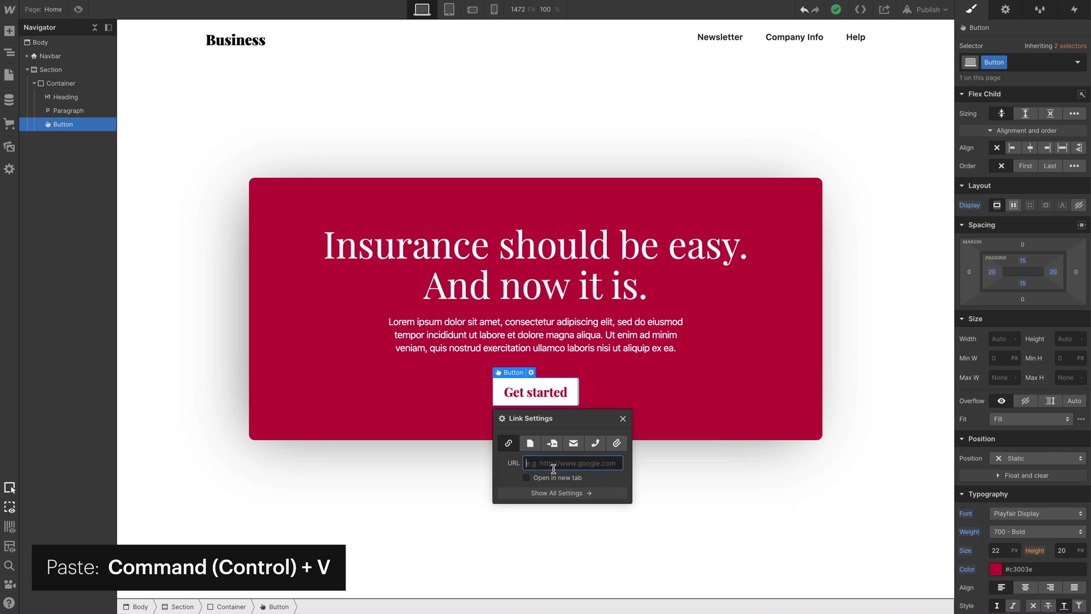
pyautogui.hotkey('ctrl', 'v')
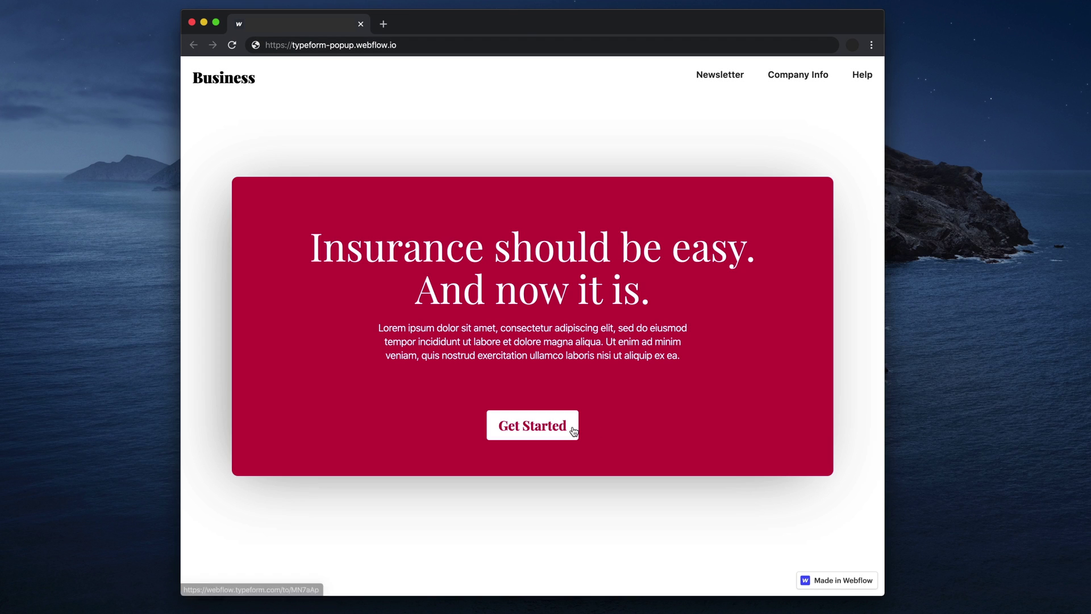
pyautogui.click(572, 429)
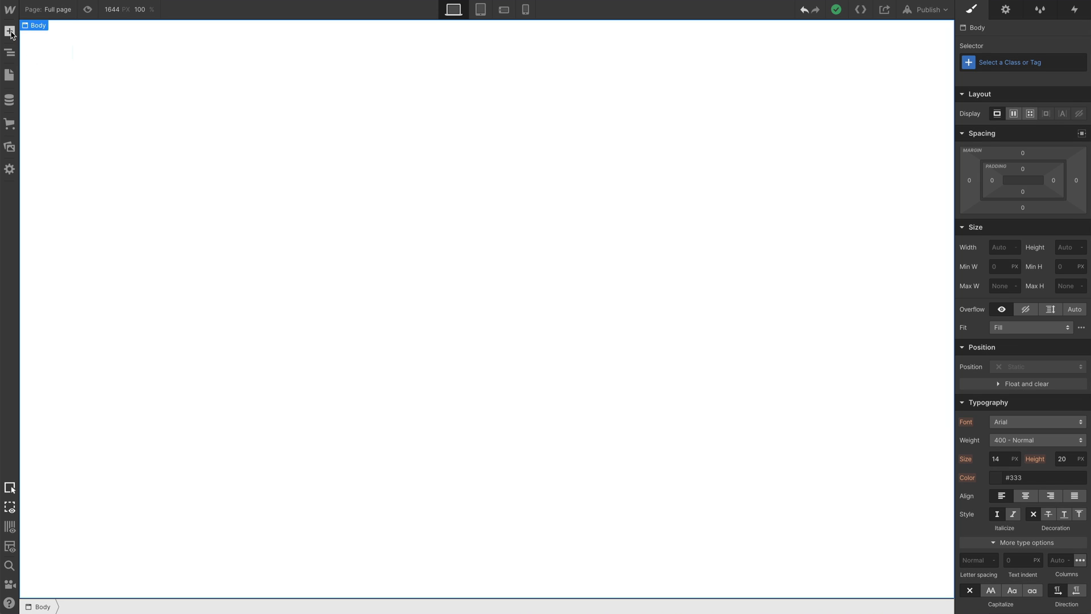
# Step: Drag an Embed element from the Add panel's Components onto the blank Full page
pyautogui.click(10, 31)
pyautogui.scroll(-8, 139, 168)
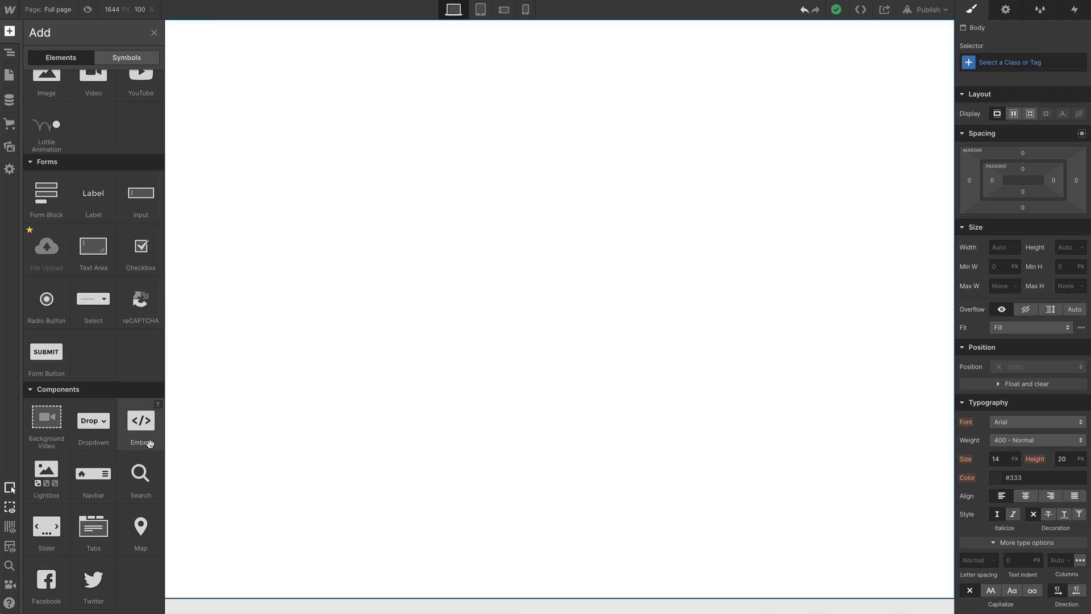
pyautogui.moveTo(149, 442); pyautogui.dragTo(35, 90)
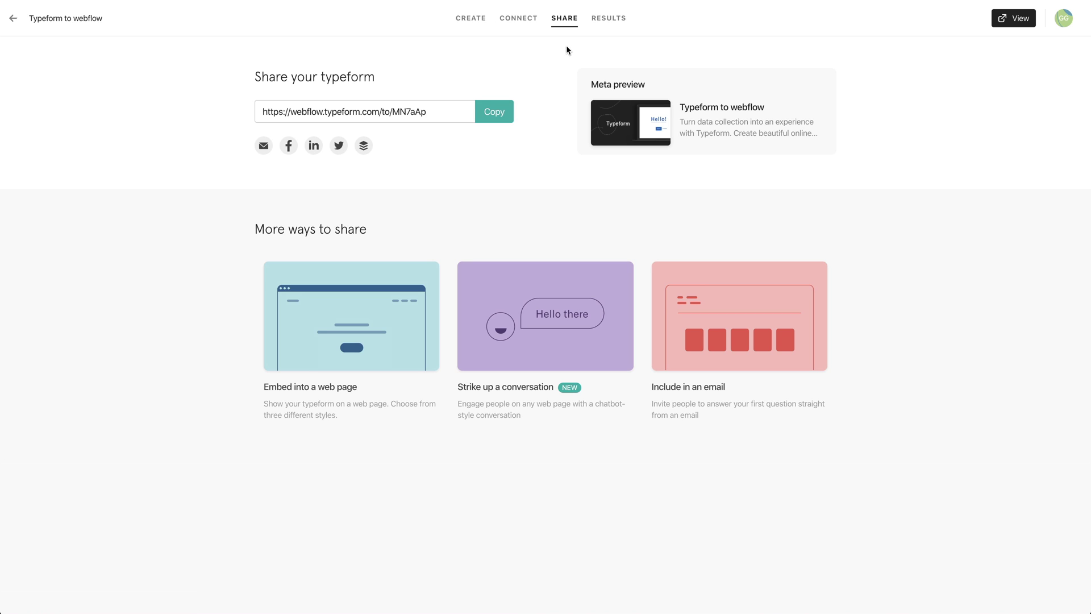
# Step: Choose Embed into a web page with the Full page style and copy its code
pyautogui.click(384, 287)
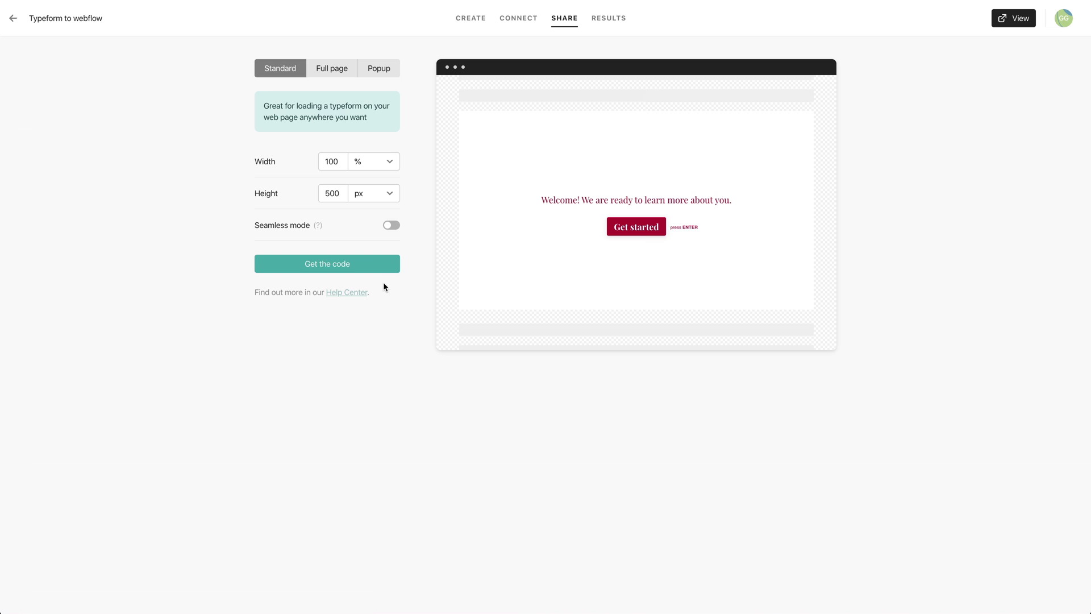
pyautogui.click(331, 75)
pyautogui.click(373, 157)
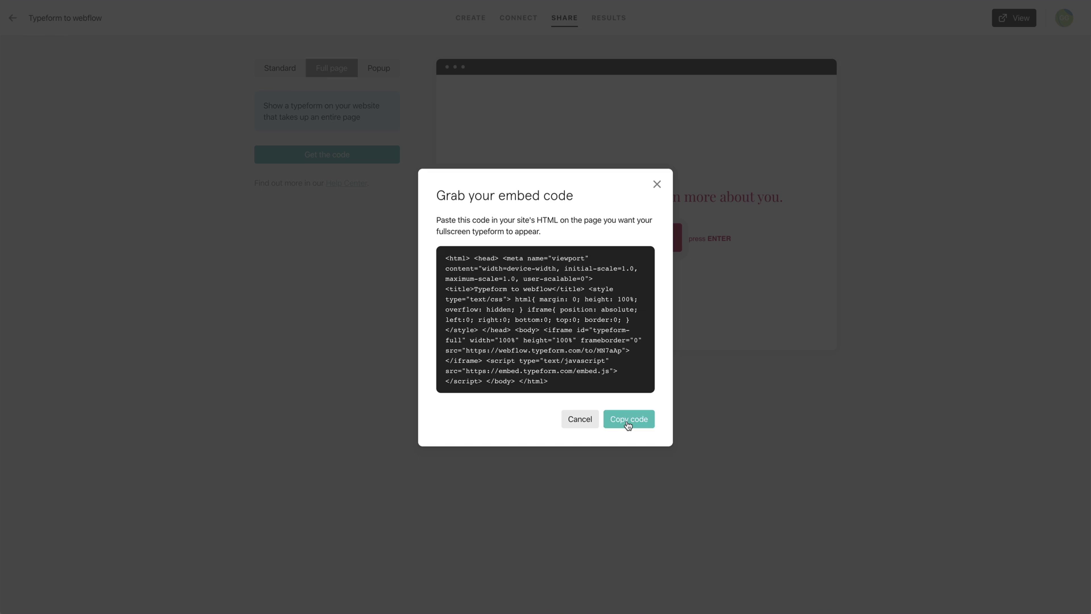
pyautogui.click(629, 419)
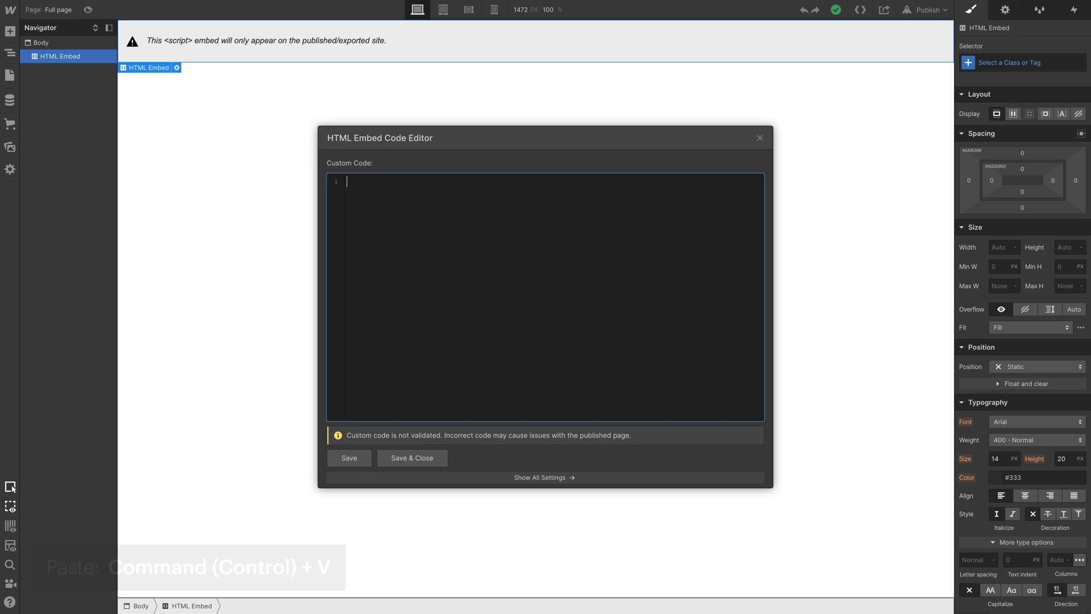
# Step: Paste the full-page code into the HTML Embed, save, publish to webflow.io, and test the form
pyautogui.hotkey('ctrl', 'v')
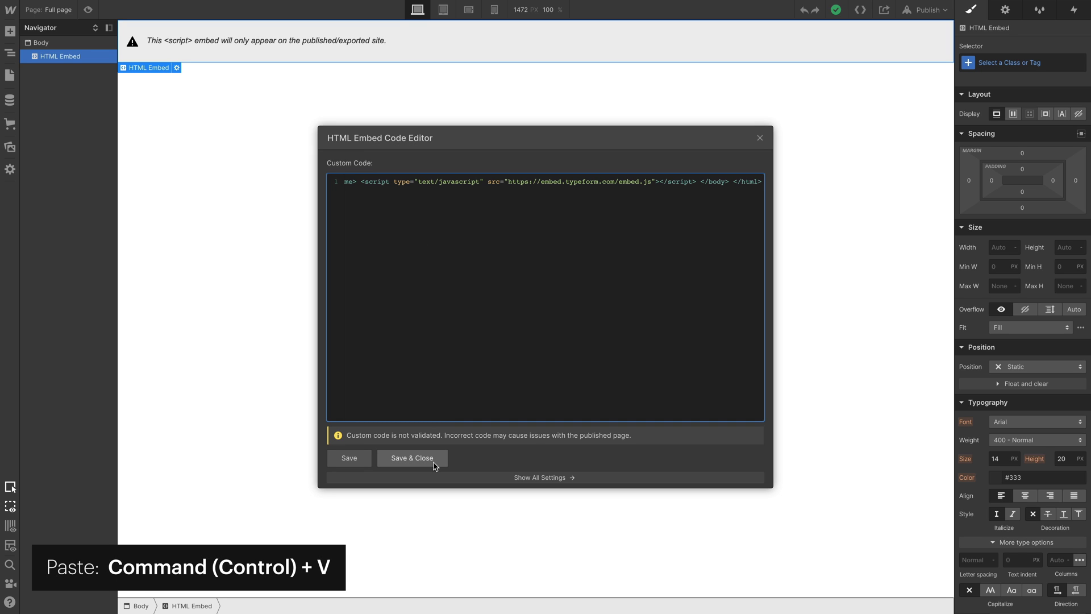
pyautogui.click(412, 458)
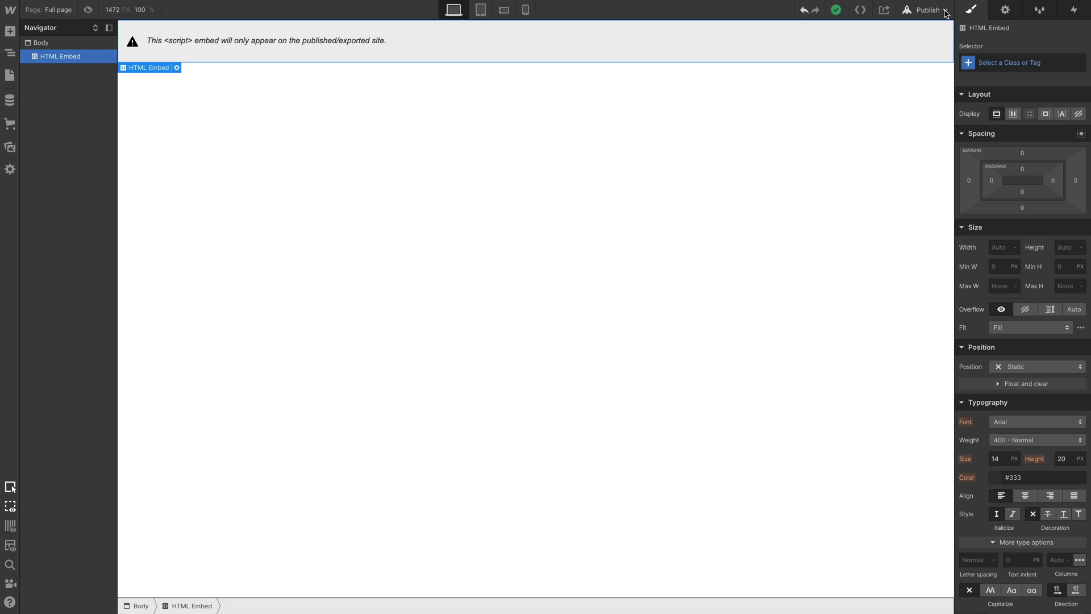
pyautogui.click(945, 14)
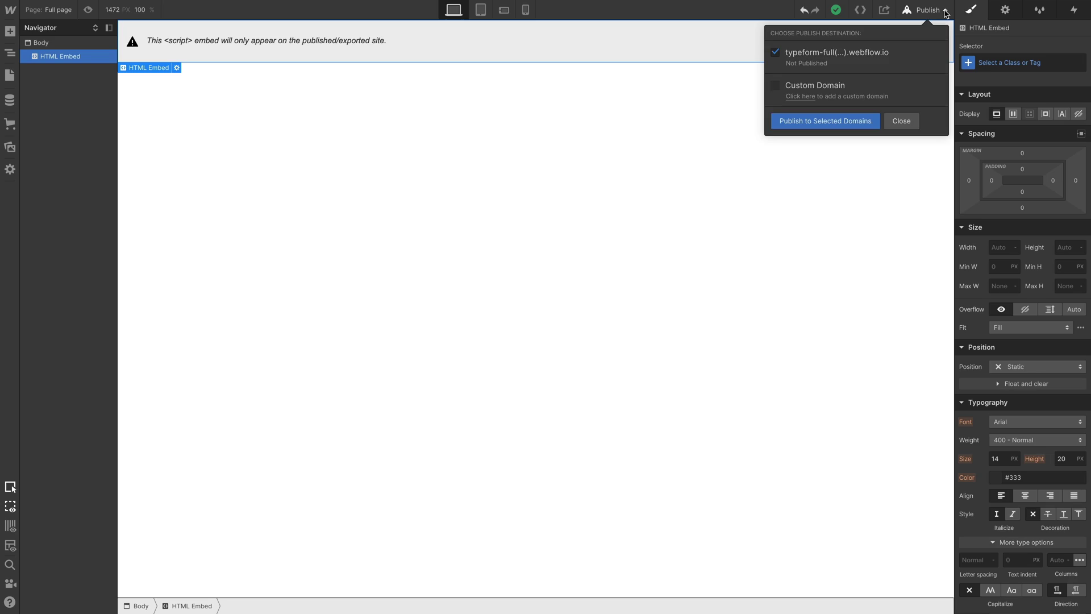
pyautogui.click(877, 126)
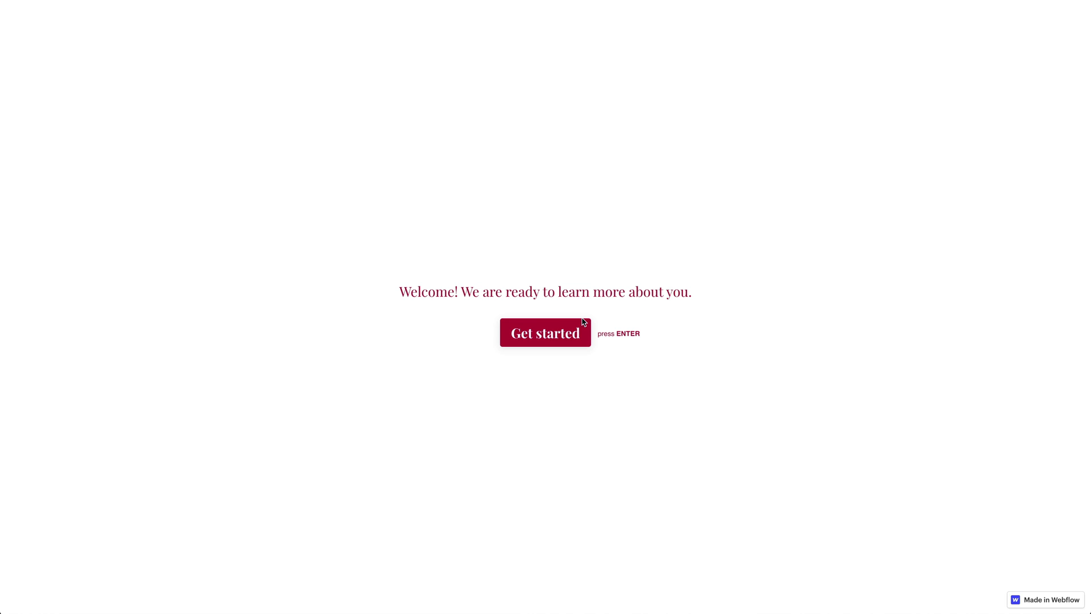
pyautogui.click(582, 325)
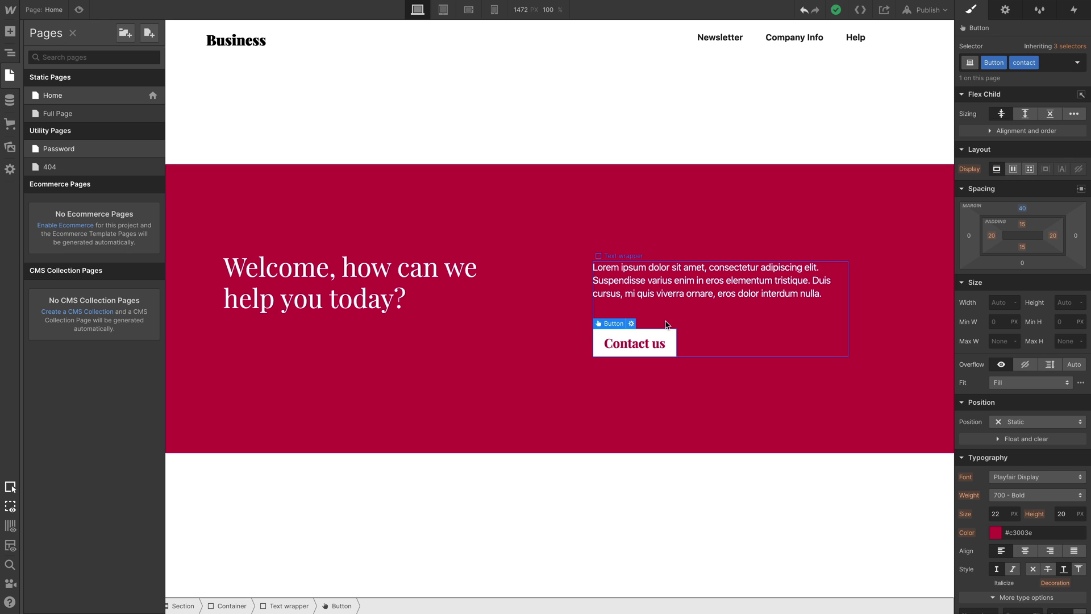
# Step: Set the Contact us button's link to the Full Page page and republish the site
pyautogui.click(632, 324)
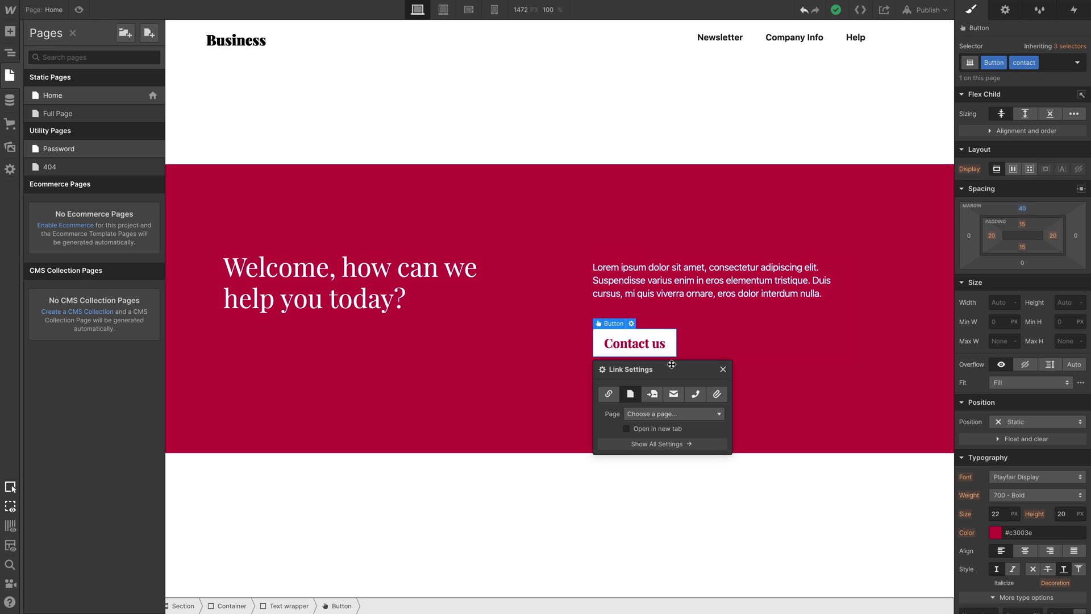
pyautogui.click(718, 414)
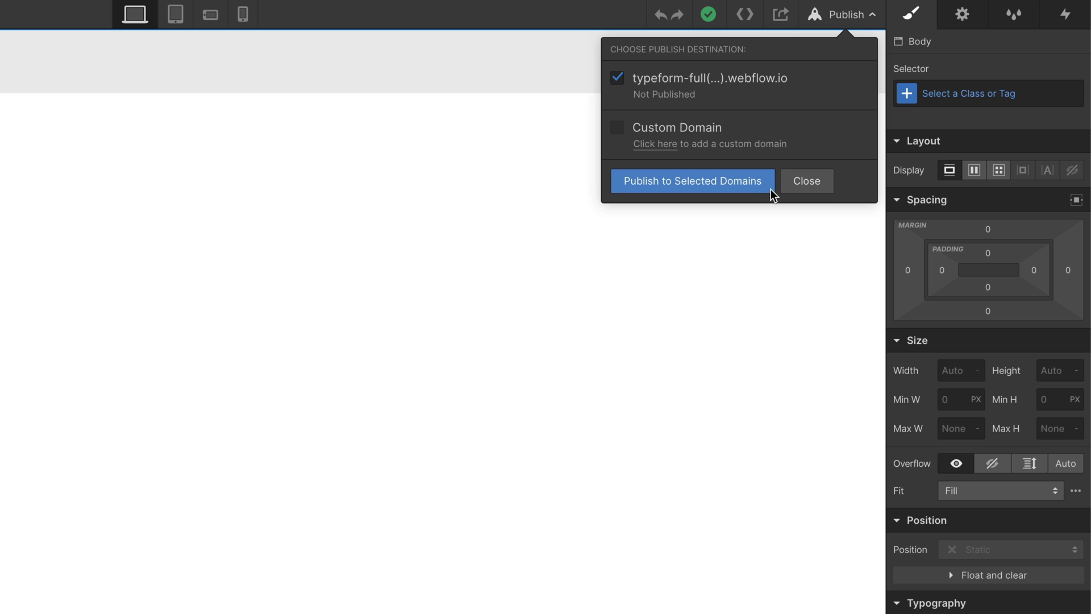
pyautogui.click(771, 190)
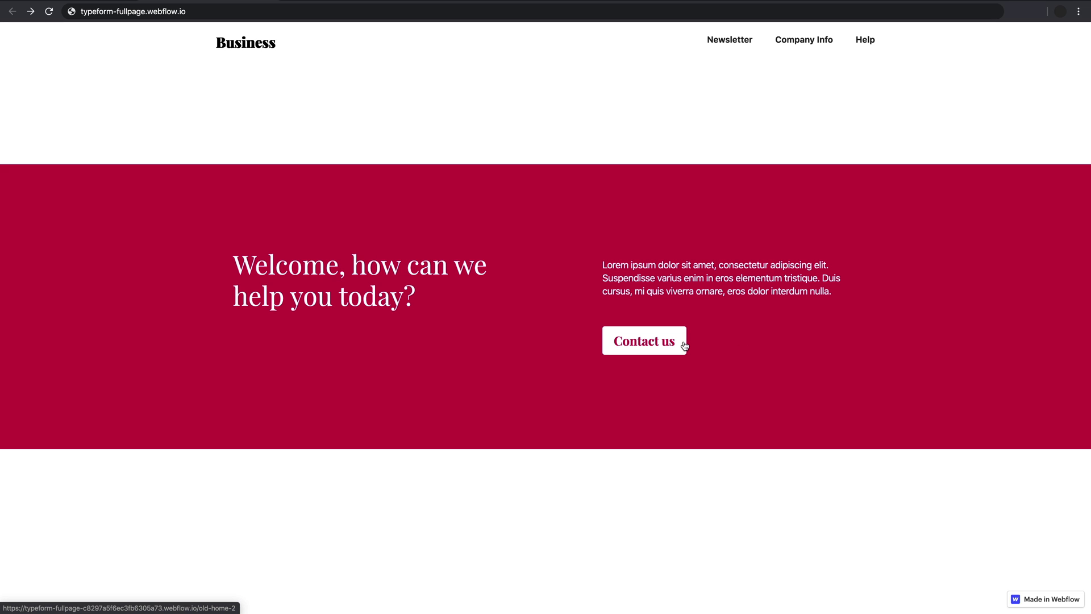
# Step: Follow Contact us on the published site to open the /full-page Typeform
pyautogui.click(683, 344)
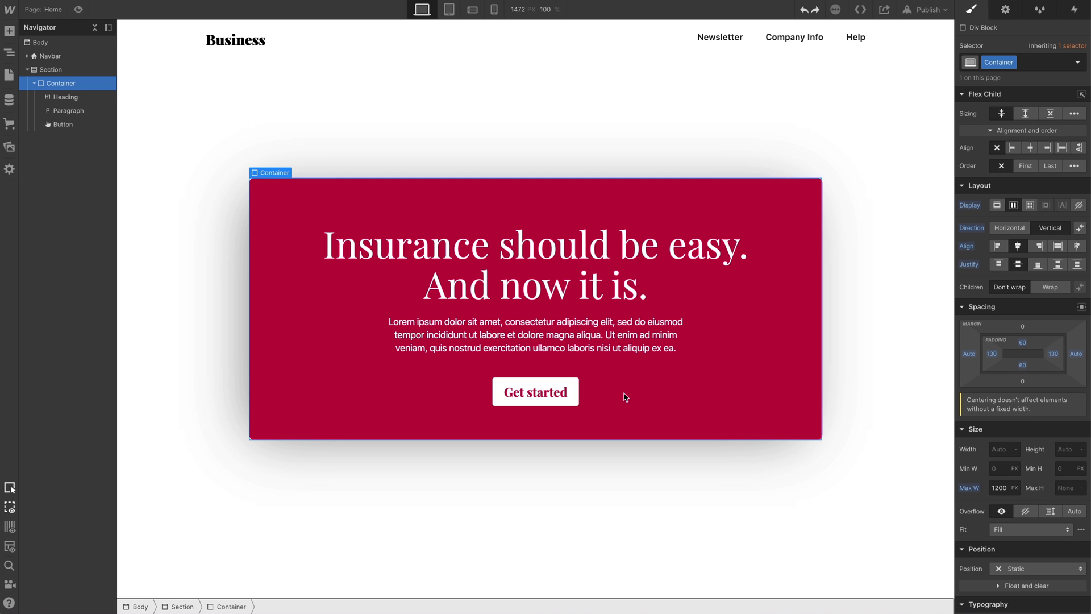
# Step: Delete the hero's Get started button and drop an Embed element into the red container
pyautogui.click(573, 396)
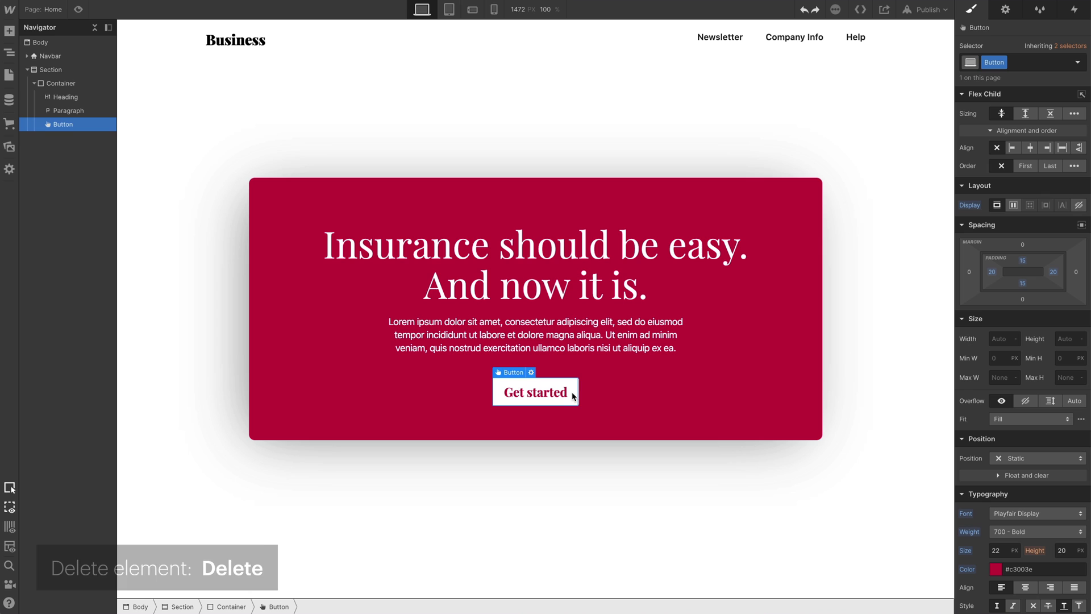
pyautogui.press('Delete')
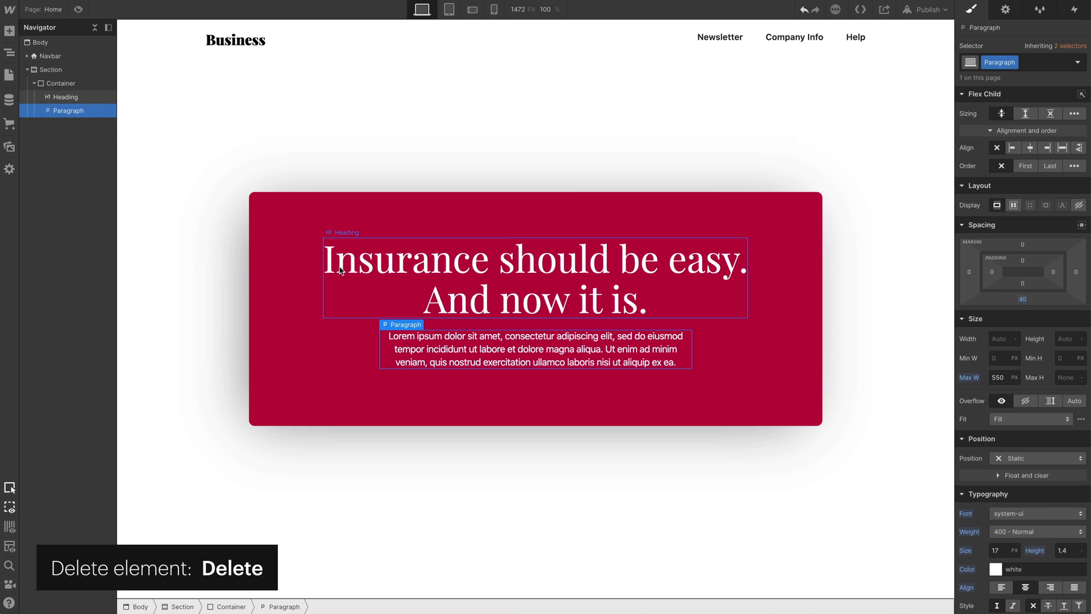
pyautogui.click(10, 33)
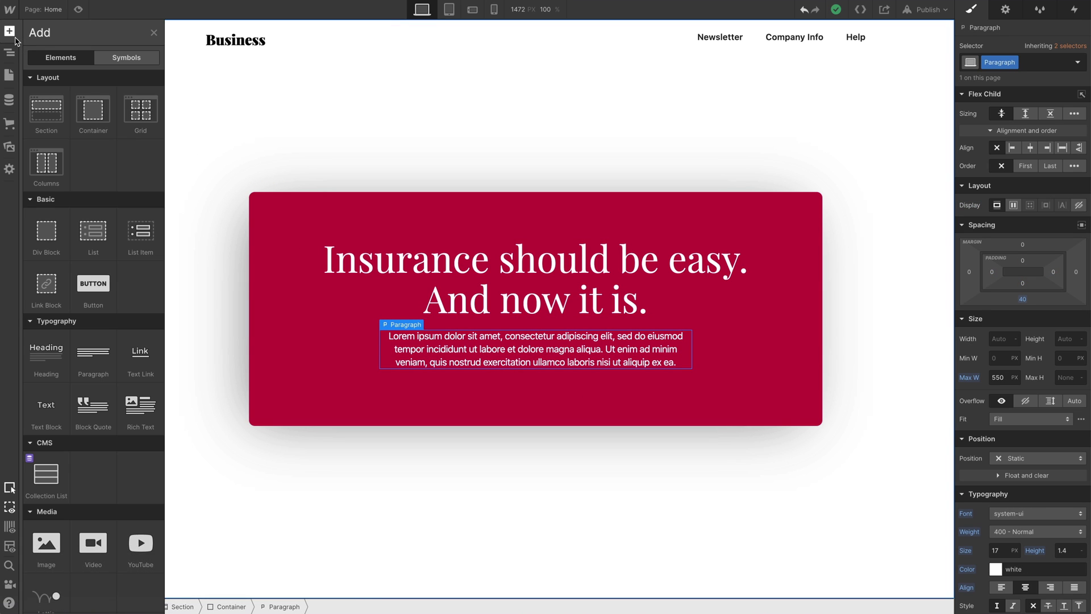
pyautogui.scroll(-5, 137, 165)
pyautogui.scroll(-2, 136, 165)
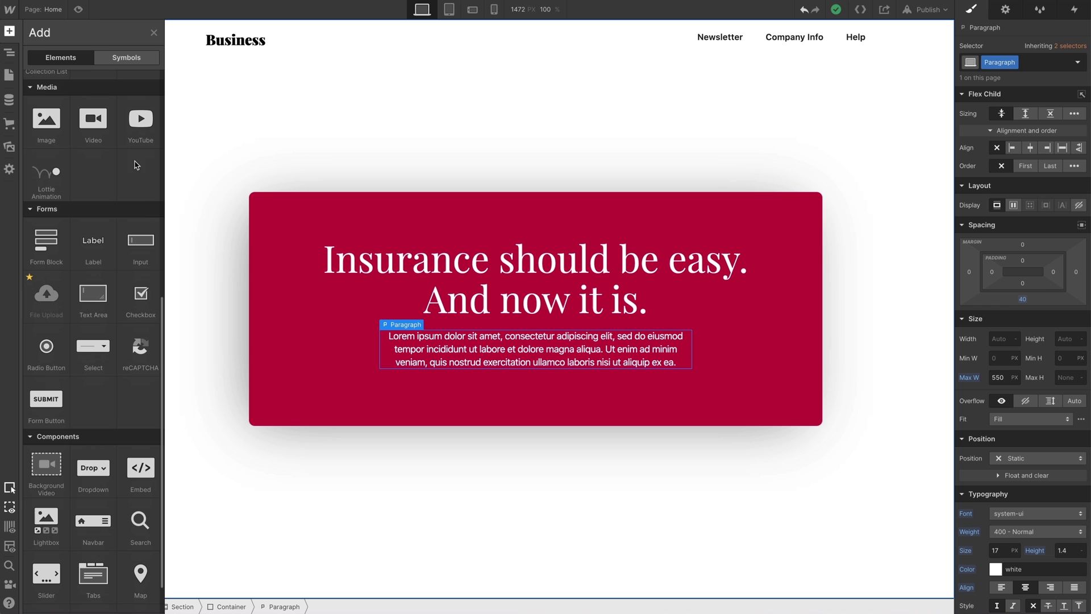
pyautogui.moveTo(153, 464); pyautogui.dragTo(528, 392)
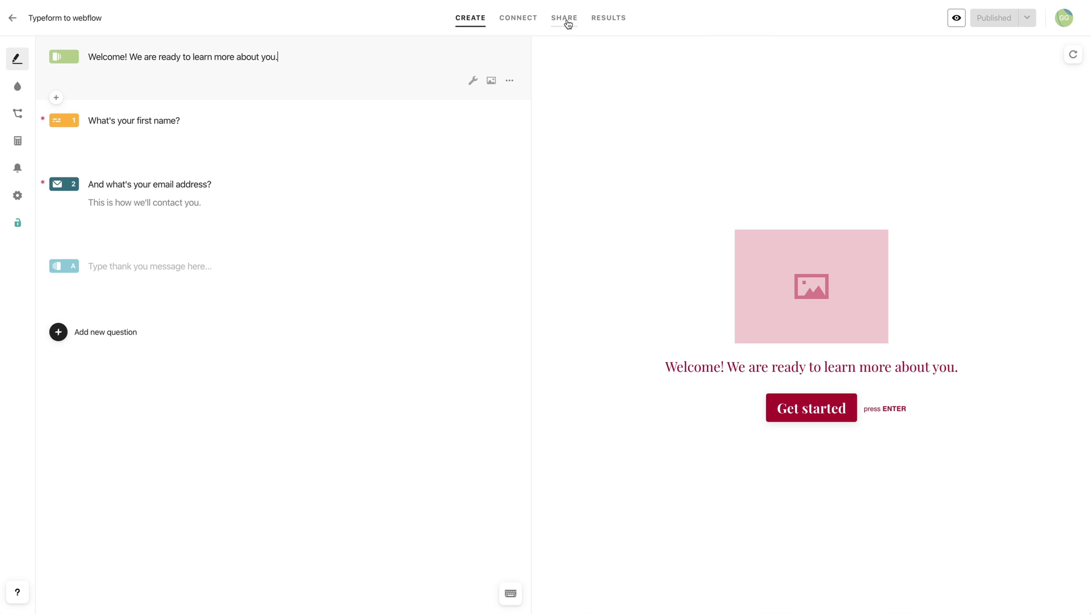
# Step: Choose the popup style under Share's Embed into a web page options
pyautogui.click(565, 21)
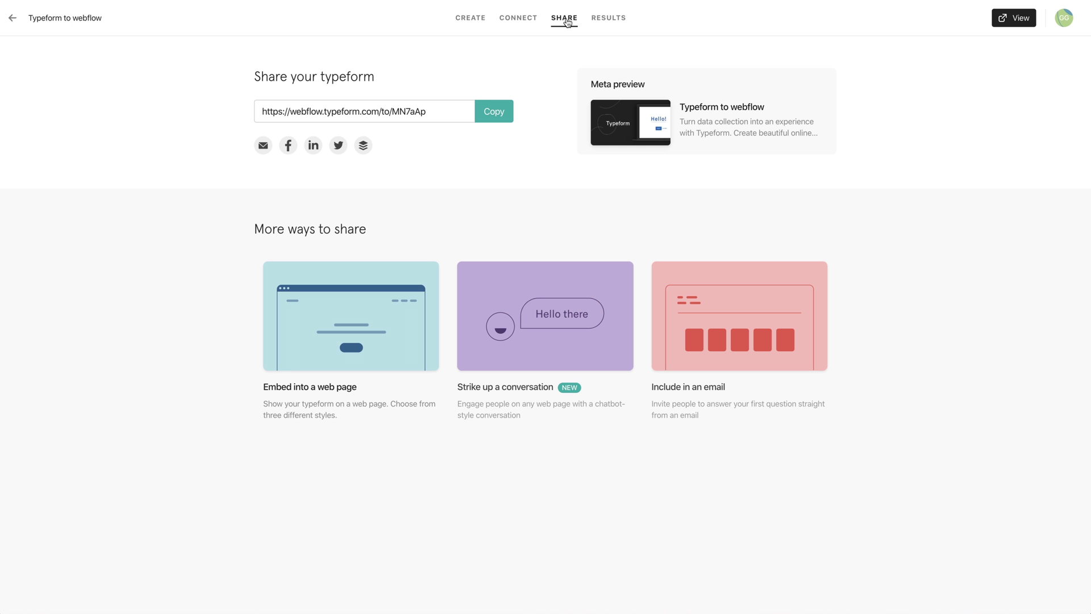
pyautogui.click(419, 281)
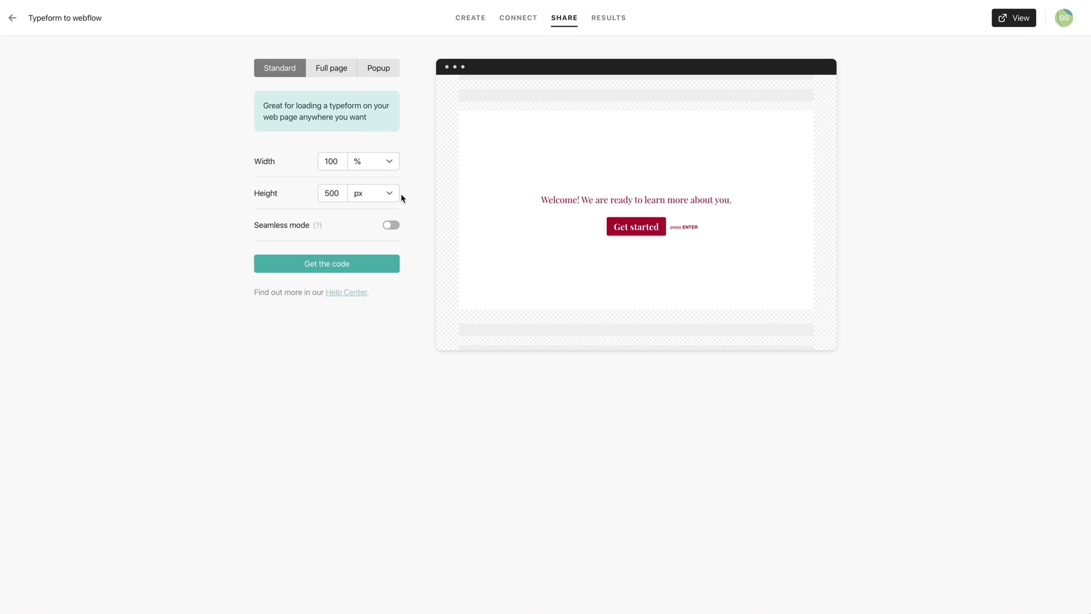
pyautogui.click(395, 69)
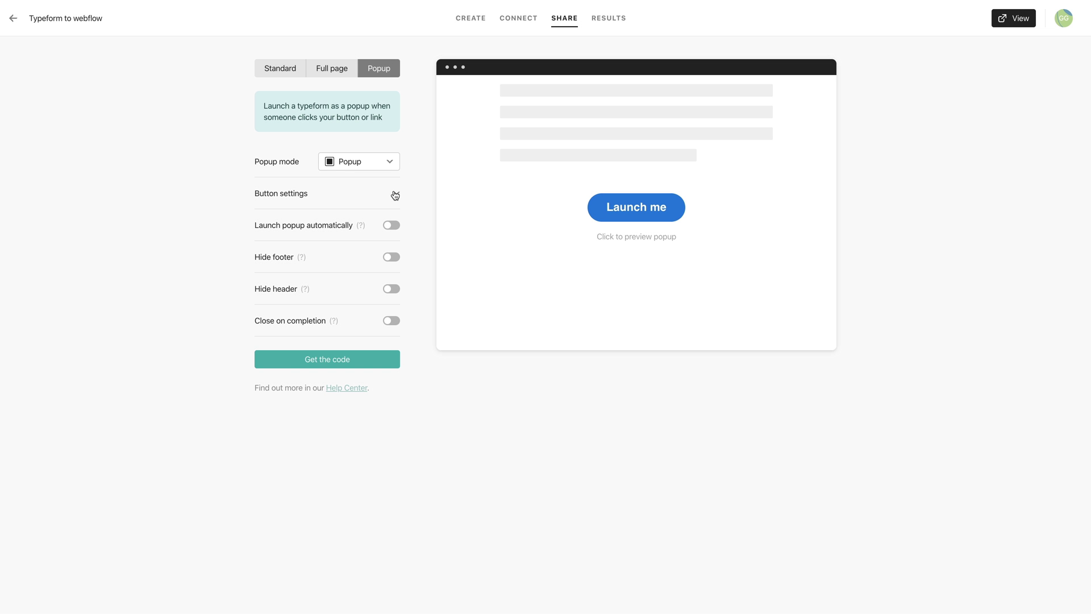
# Step: Make the launcher button read Get Started, white, with 35% corner radius, and get its code
pyautogui.click(395, 196)
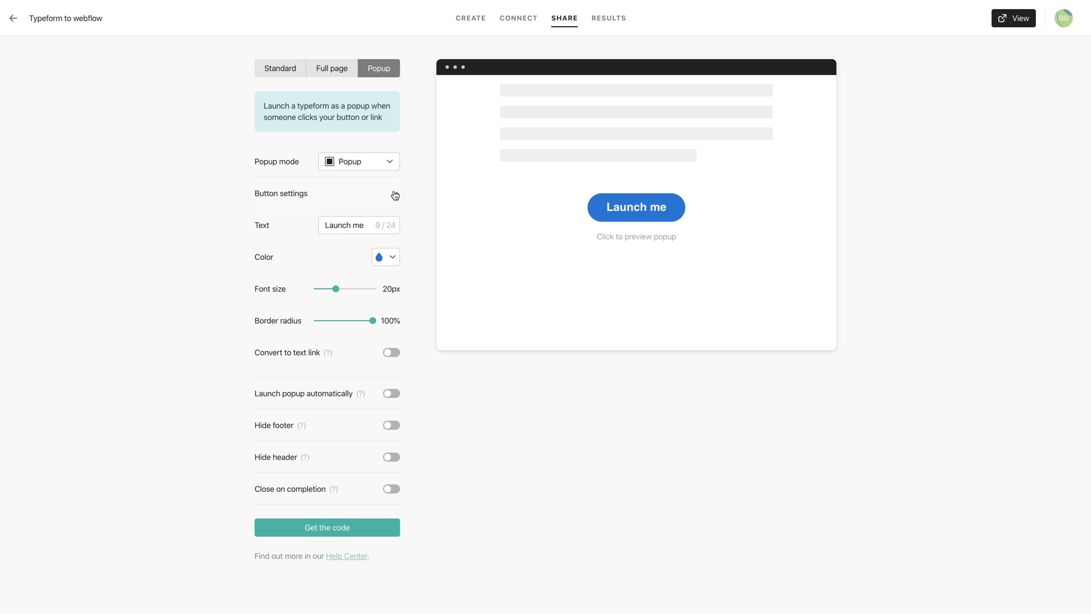
pyautogui.tripleClick(373, 220)
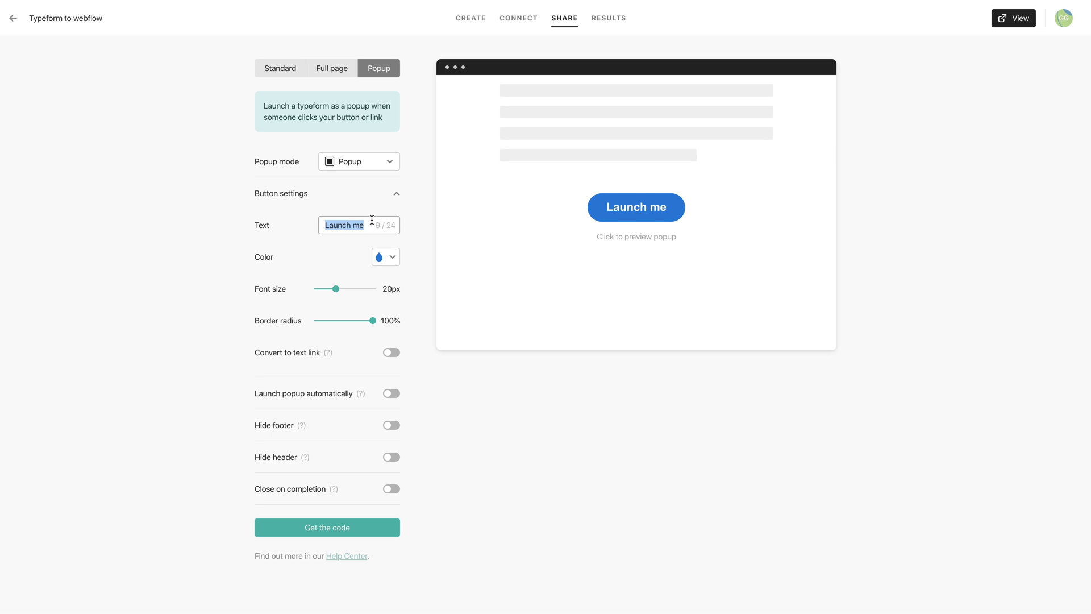
pyautogui.write('Get Started')
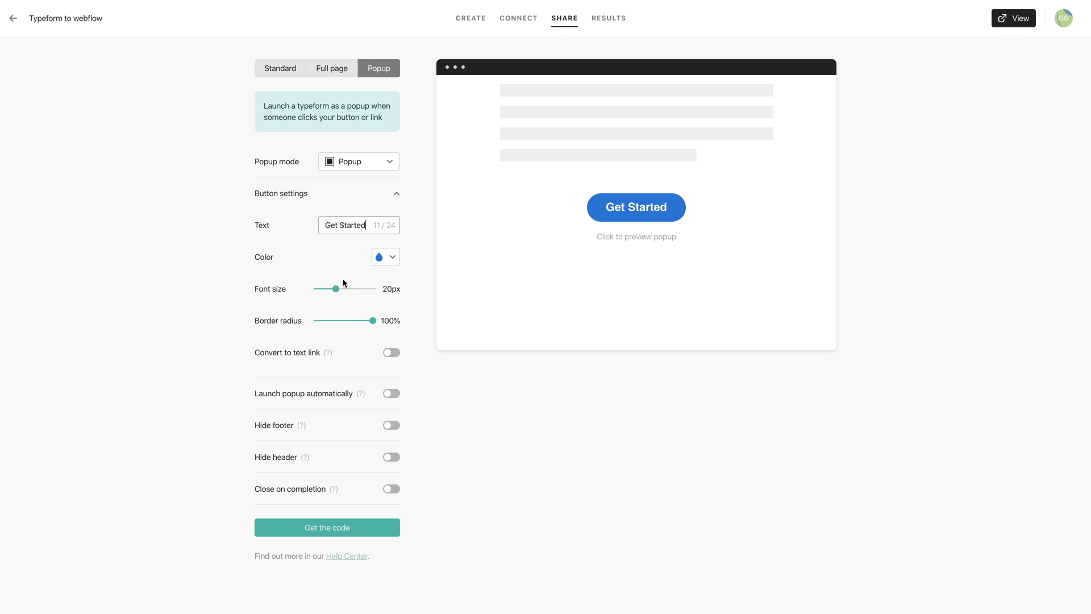
pyautogui.moveTo(336, 289)
pyautogui.mouseDown()
pyautogui.moveTo(366, 290)
pyautogui.moveTo(336, 289)
pyautogui.mouseUp()
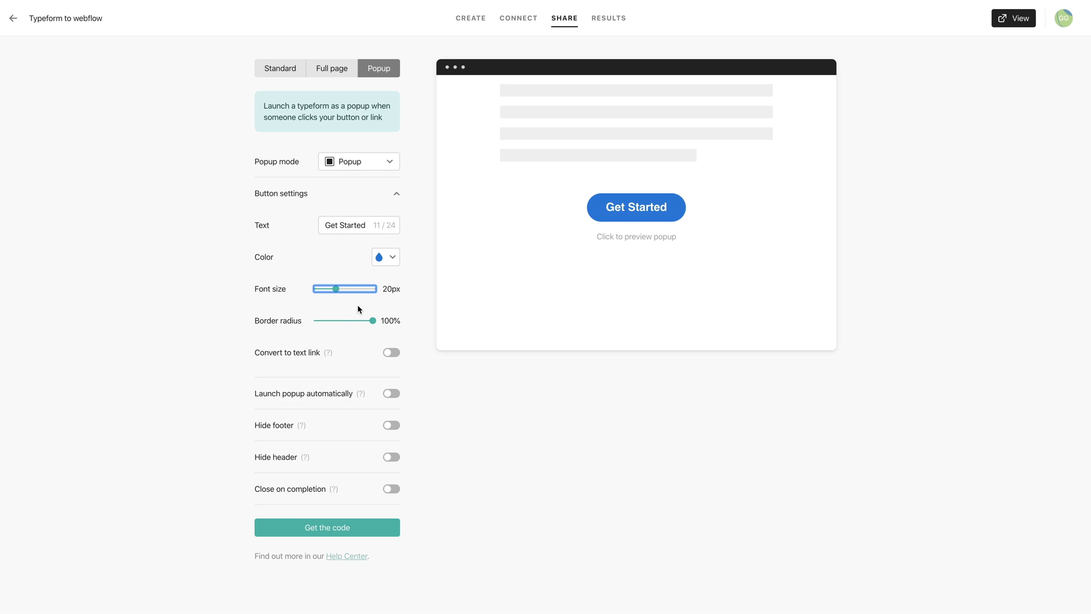
pyautogui.moveTo(373, 321); pyautogui.dragTo(338, 324)
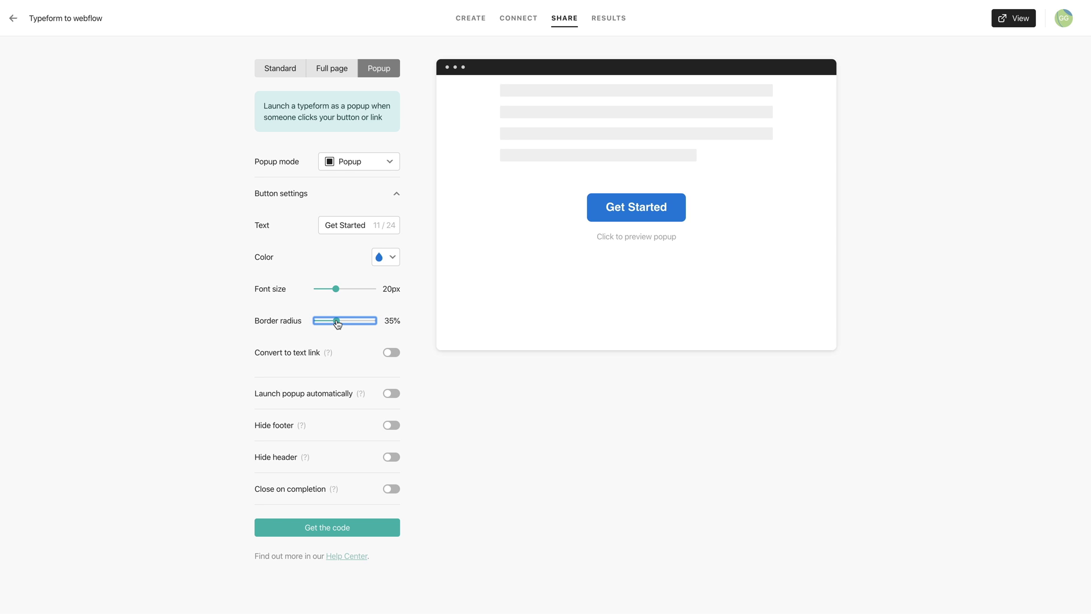
pyautogui.click(392, 263)
pyautogui.moveTo(375, 283); pyautogui.dragTo(270, 271)
pyautogui.click(270, 274)
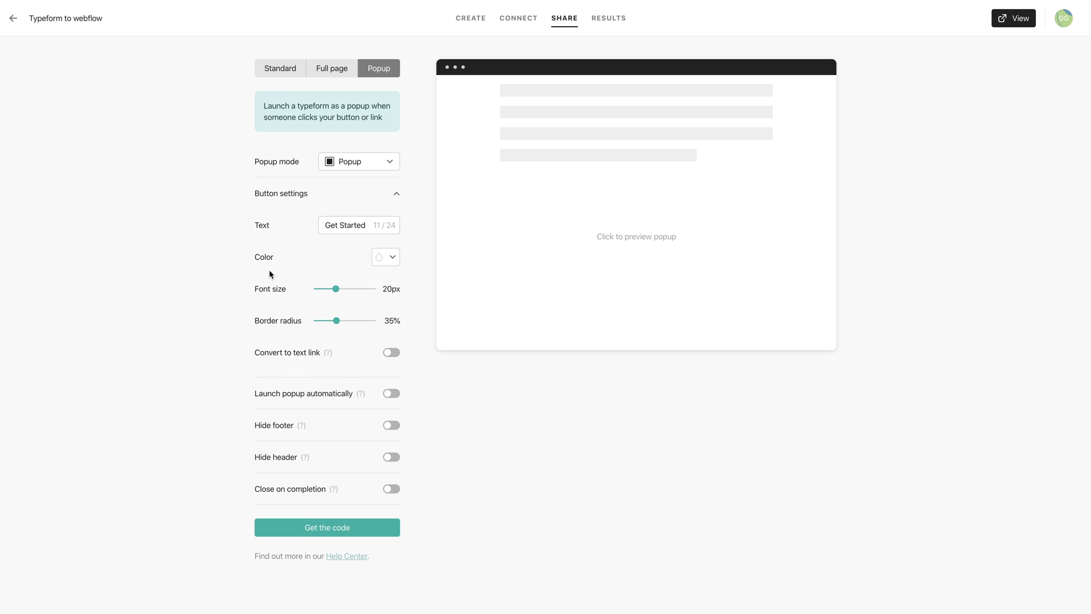
pyautogui.click(385, 529)
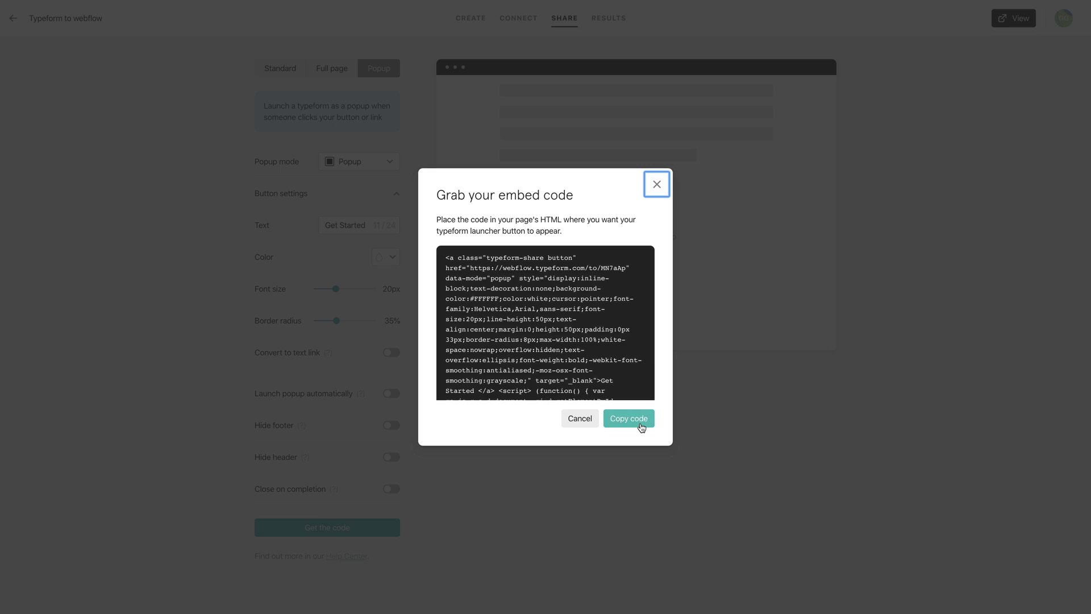
# Step: Paste the Typeform popup code into the HTML embed and publish the site to webflow.io
pyautogui.click(641, 421)
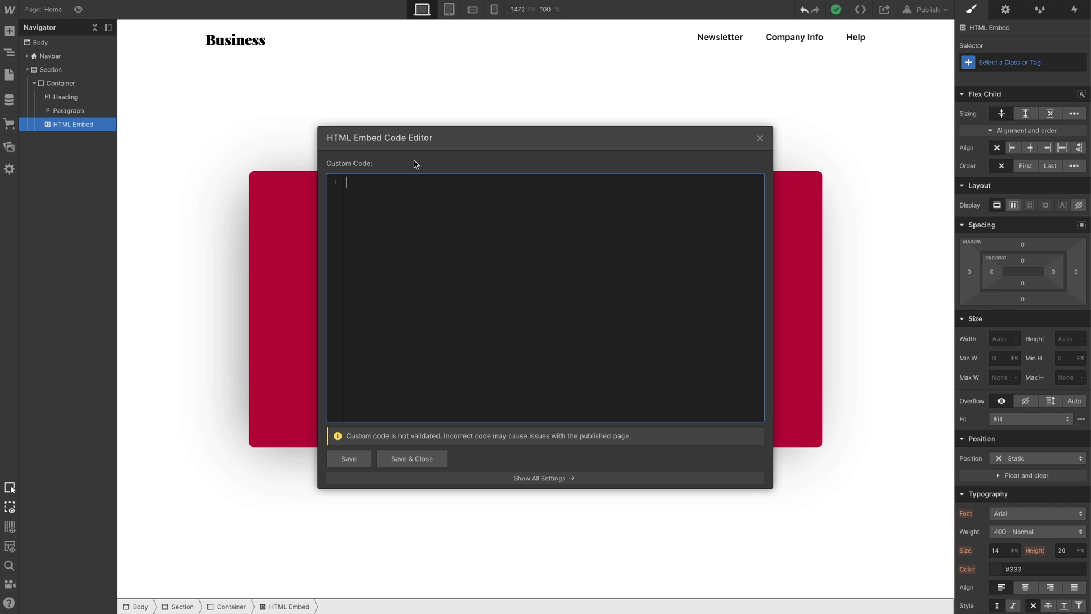
pyautogui.hotkey('ctrl', 'v')
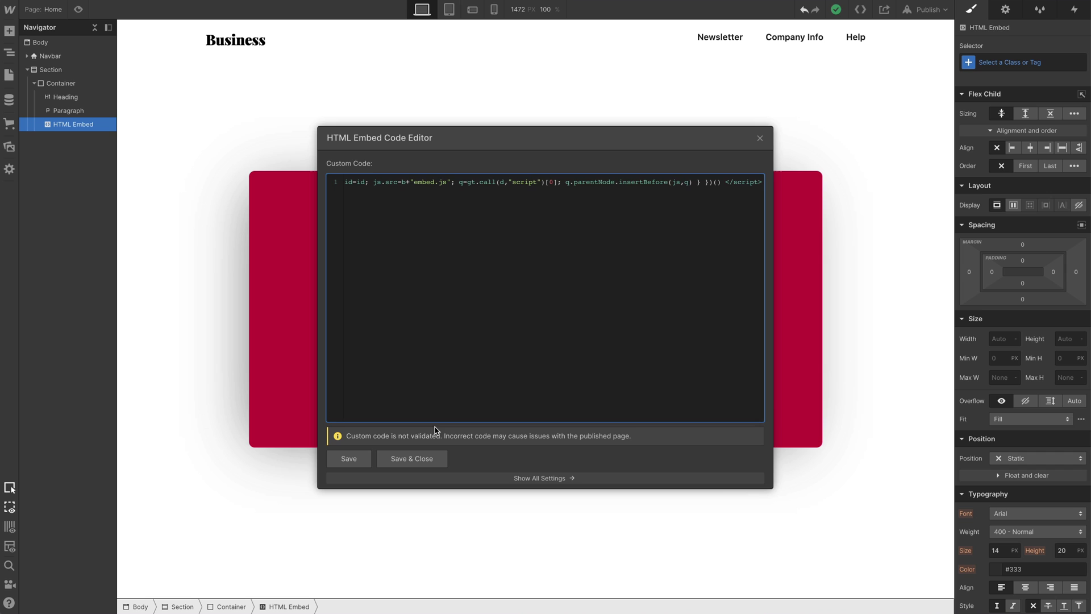
pyautogui.click(441, 455)
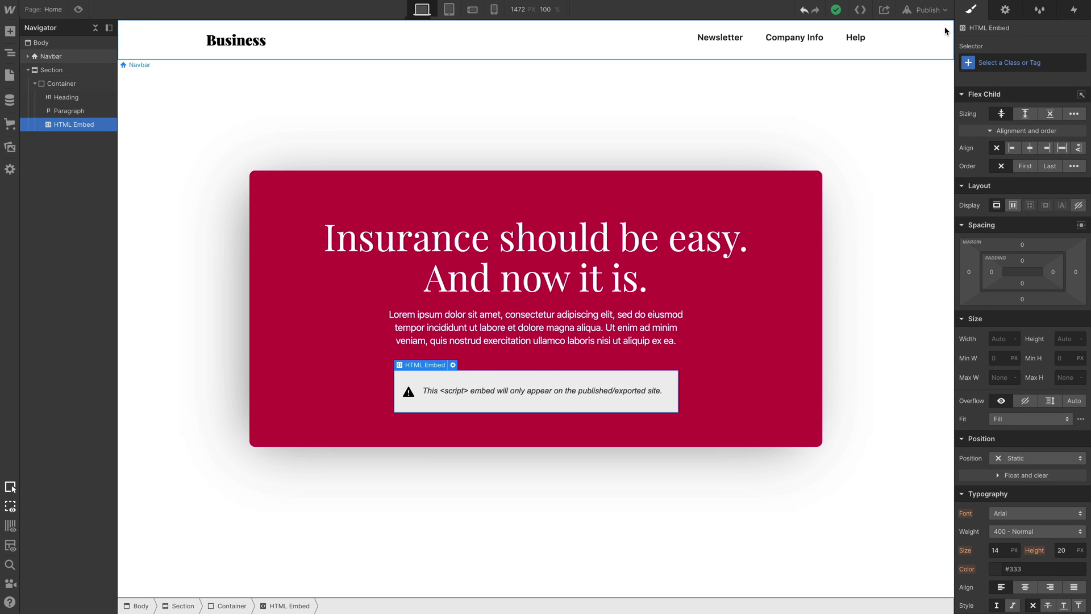
pyautogui.click(926, 10)
pyautogui.click(878, 121)
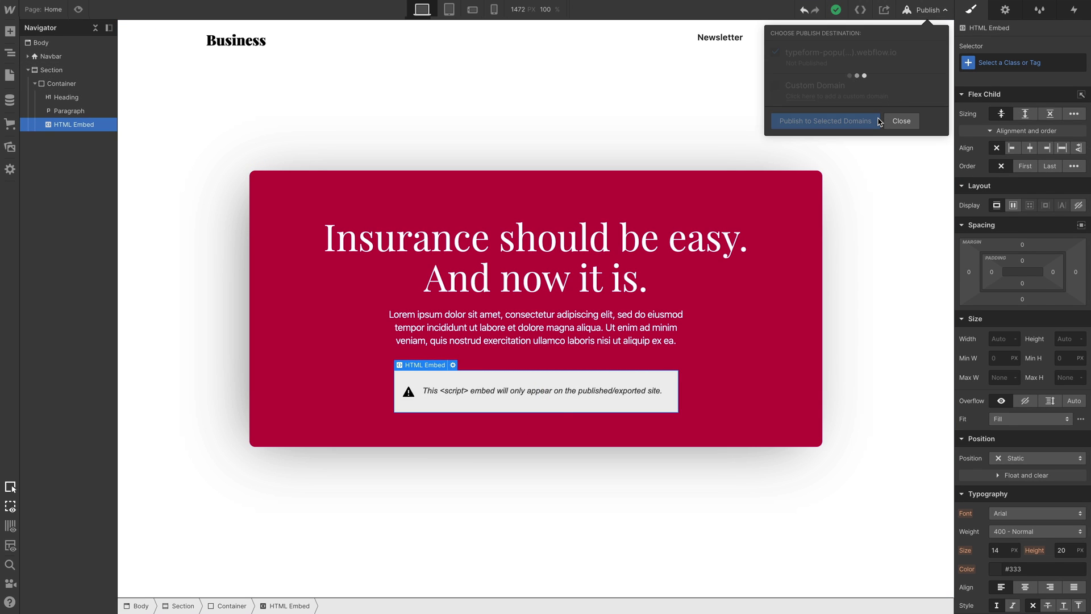
pyautogui.click(901, 53)
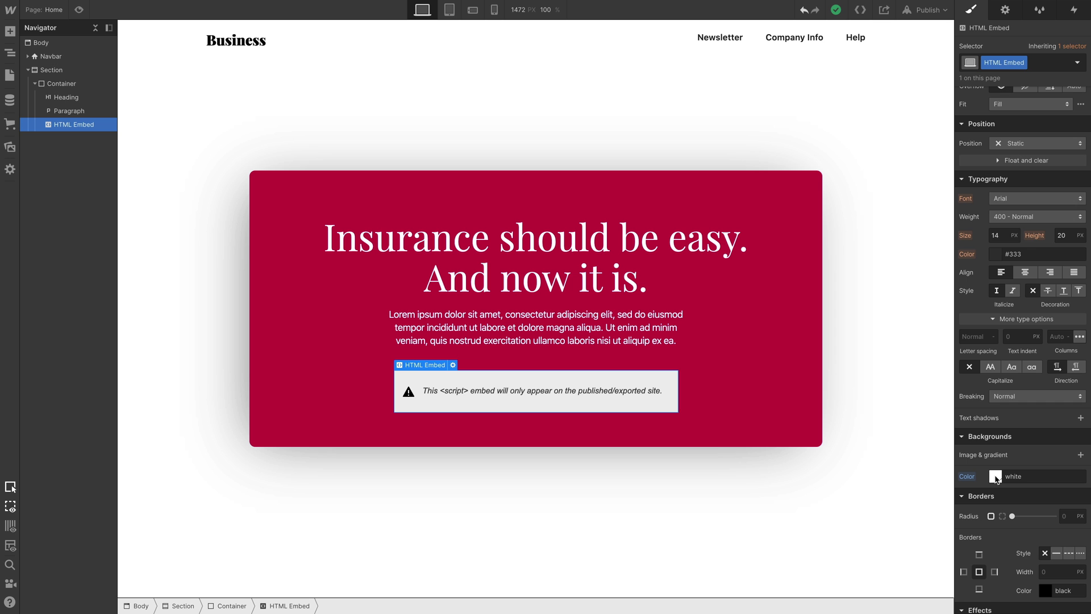
# Step: Set the embed's text colour to the card's red, #C3013F, using the eyedropper
pyautogui.click(995, 476)
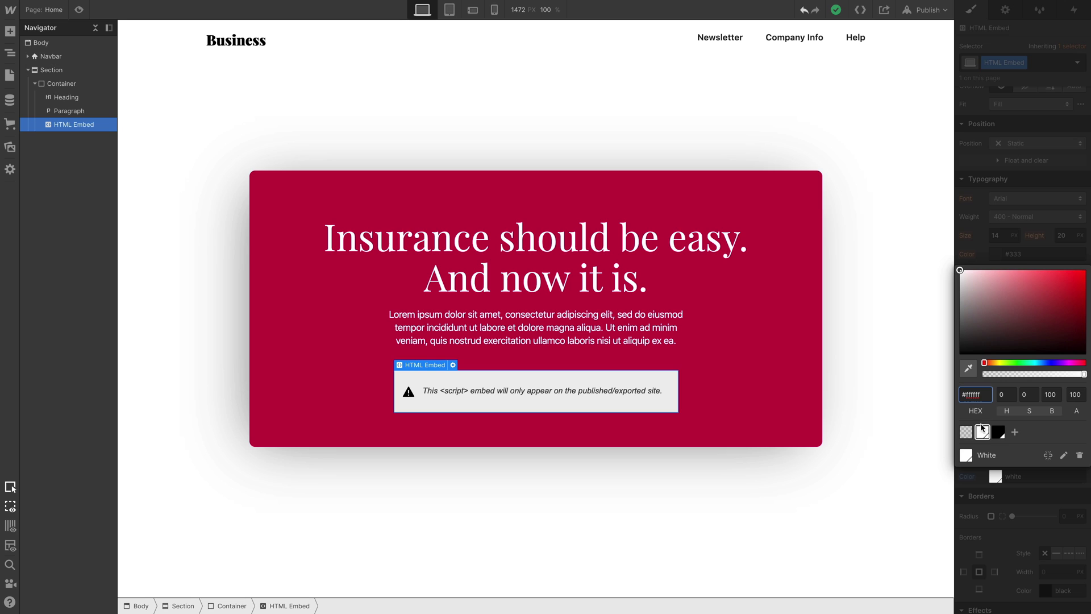
pyautogui.click(969, 370)
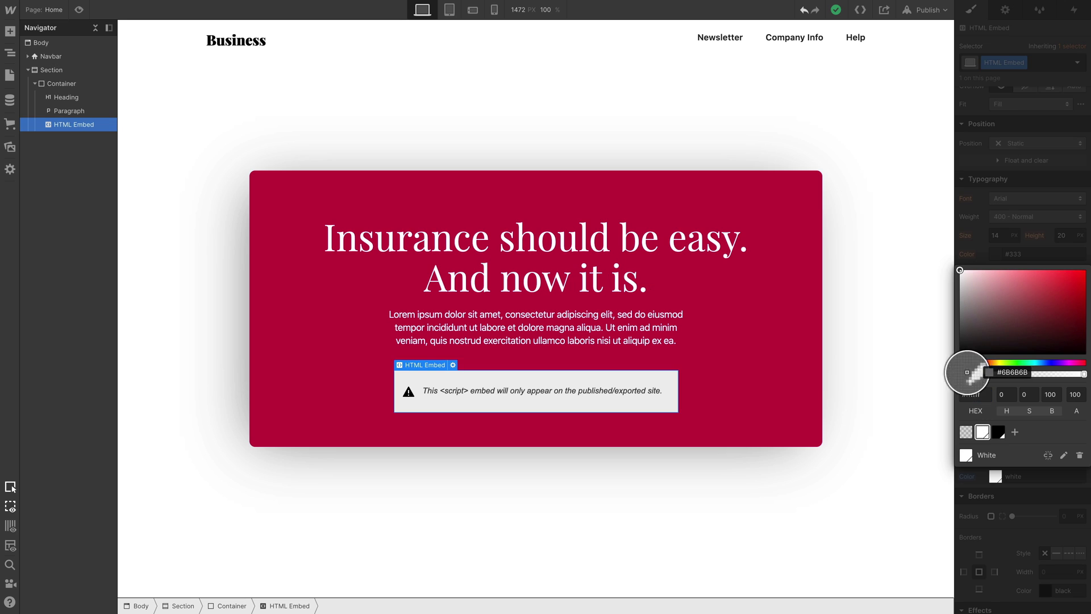
pyautogui.click(802, 369)
# Step: In the embed code, replace the button's white text colour with #c3013f
pyautogui.click(968, 417)
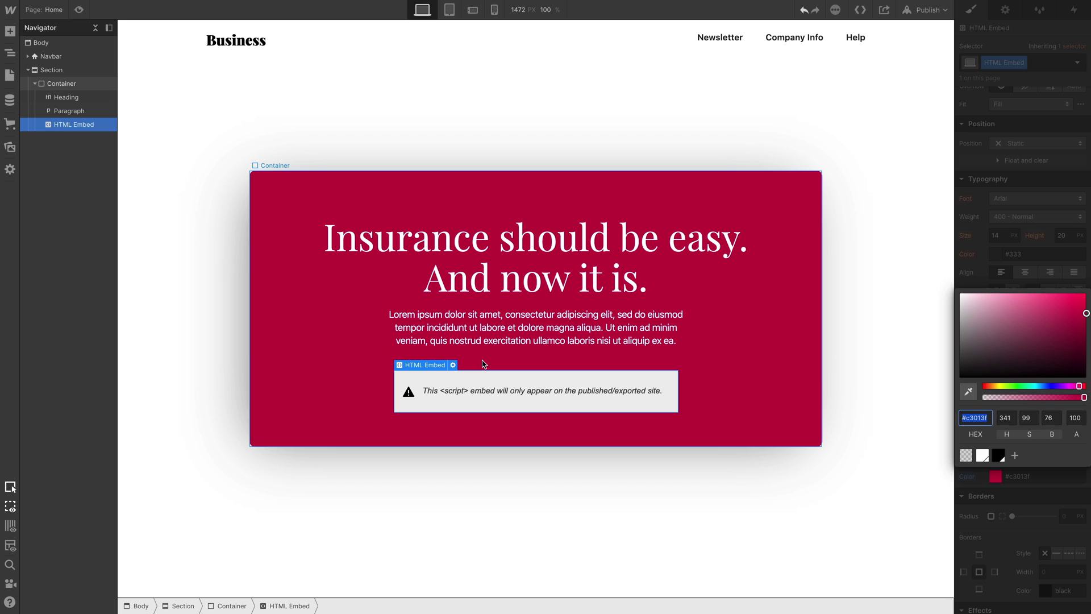
pyautogui.click(454, 366)
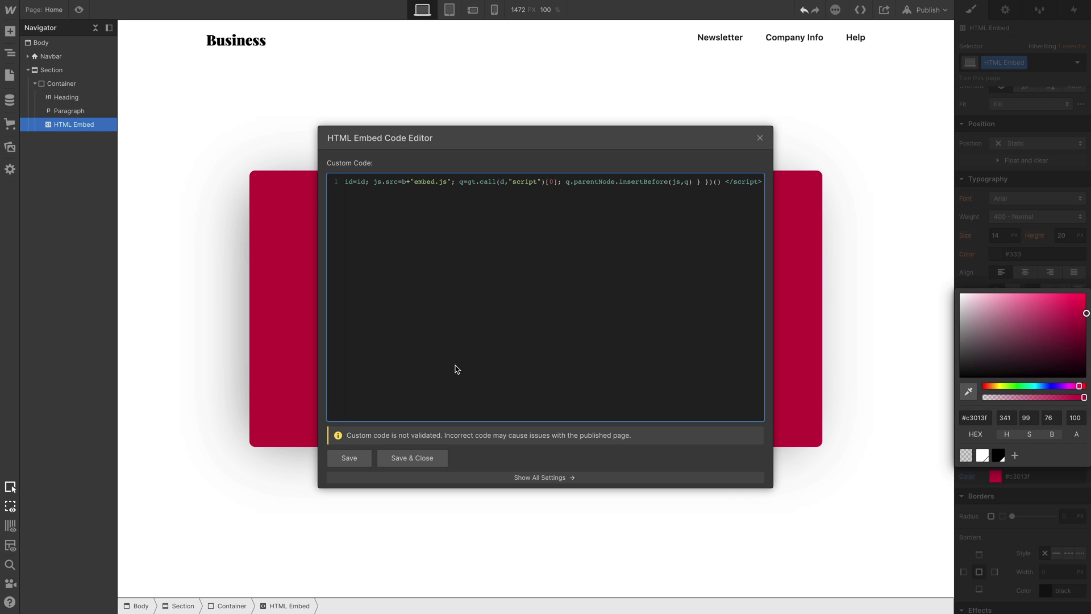
pyautogui.hotkey('ctrl', 'f')
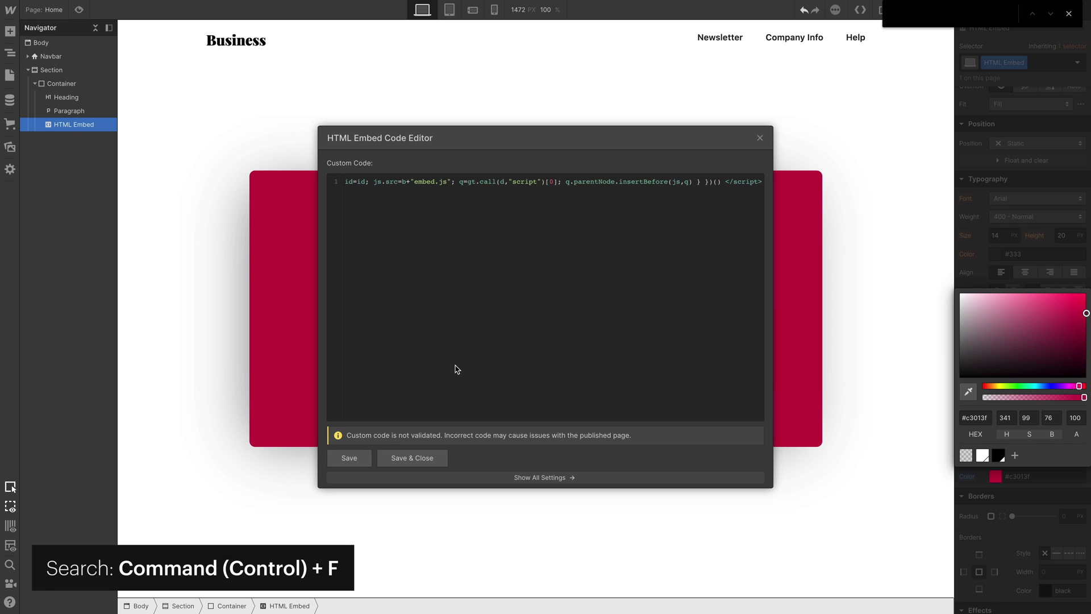
pyautogui.write('color')
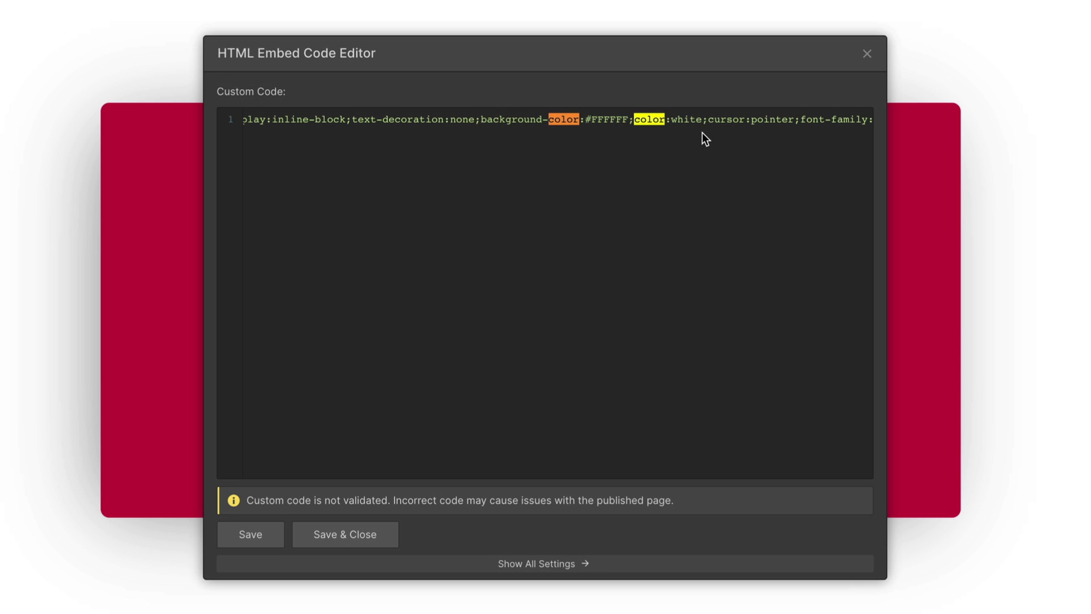
pyautogui.moveTo(702, 120); pyautogui.dragTo(673, 124)
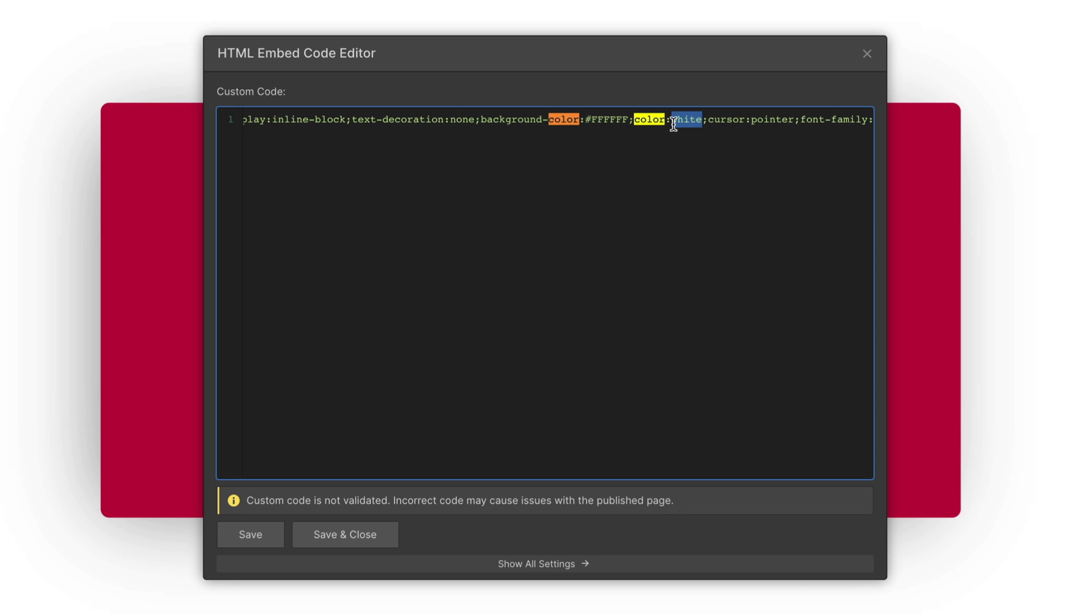
pyautogui.hotkey('ctrl', 'v')
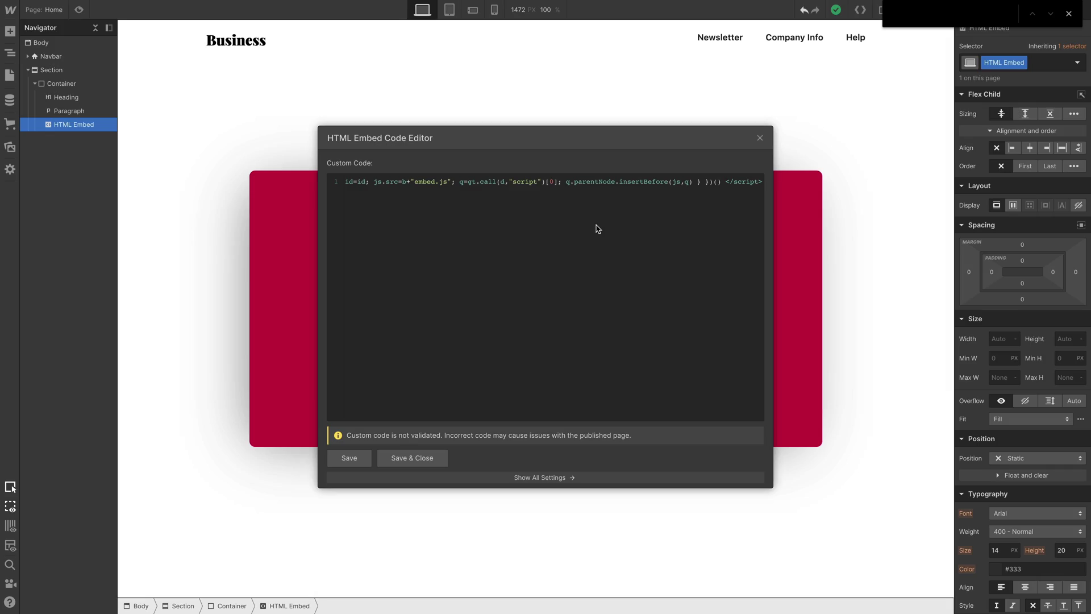
# Step: Change the font-family from Helvetica to Playfair Display and save the embed code
pyautogui.write('font')
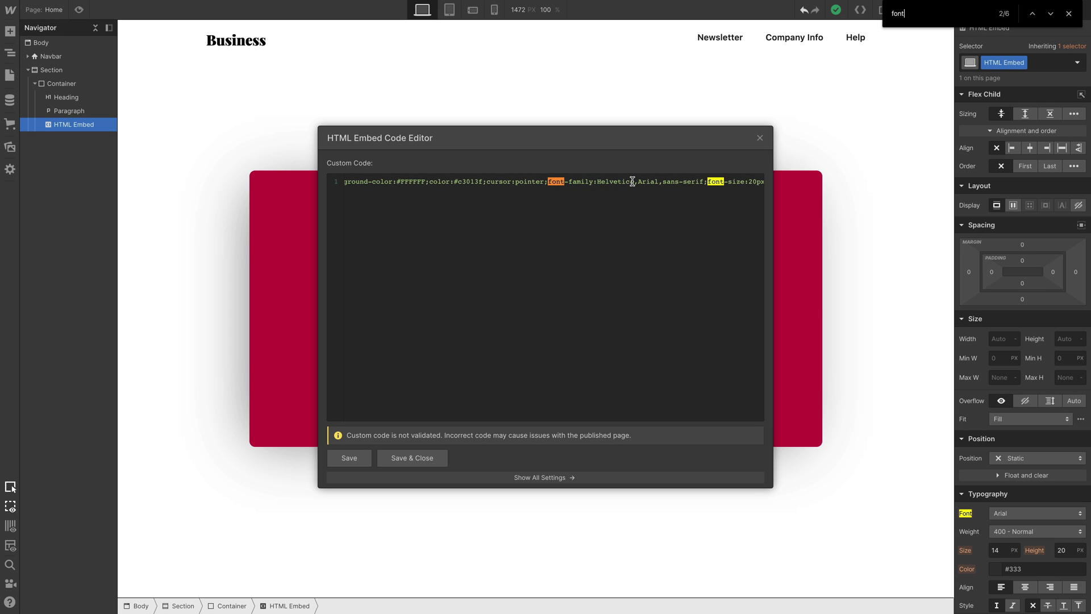
pyautogui.moveTo(635, 182); pyautogui.dragTo(598, 185)
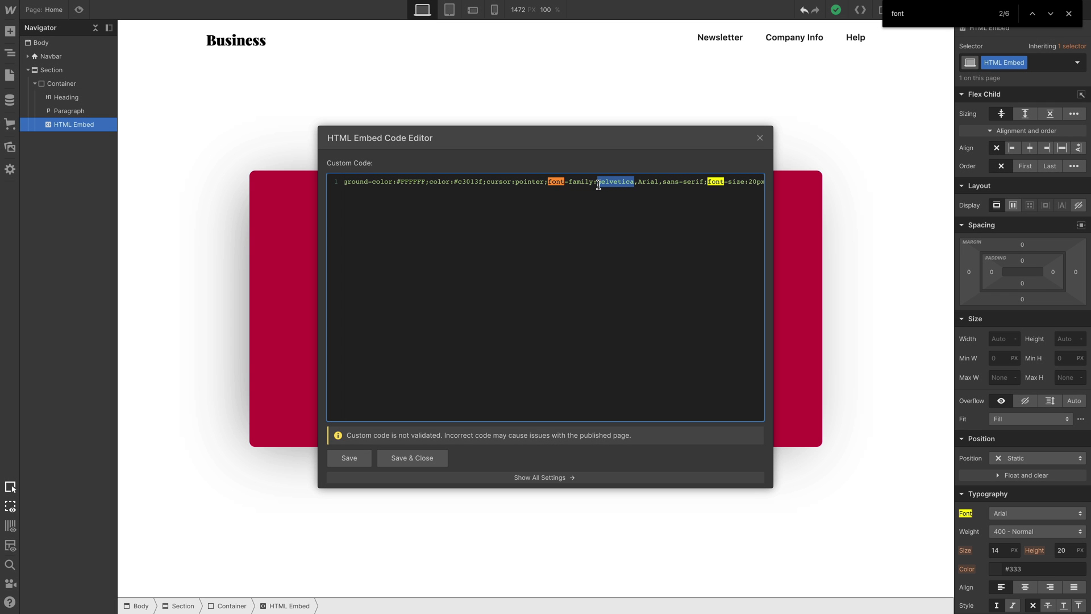
pyautogui.write('Playfair')
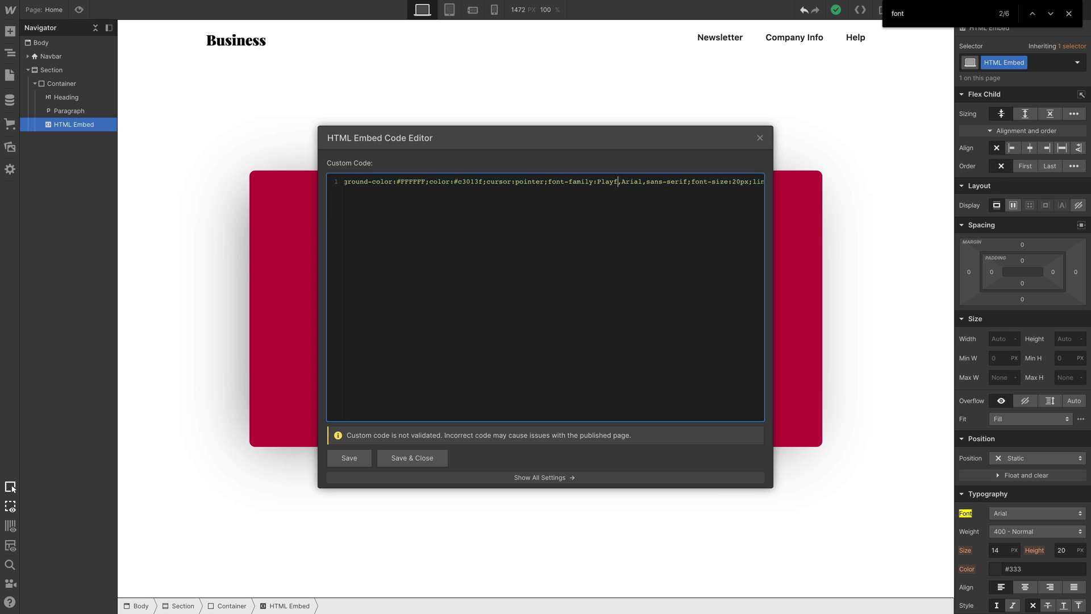
pyautogui.write(' Display')
pyautogui.click(441, 458)
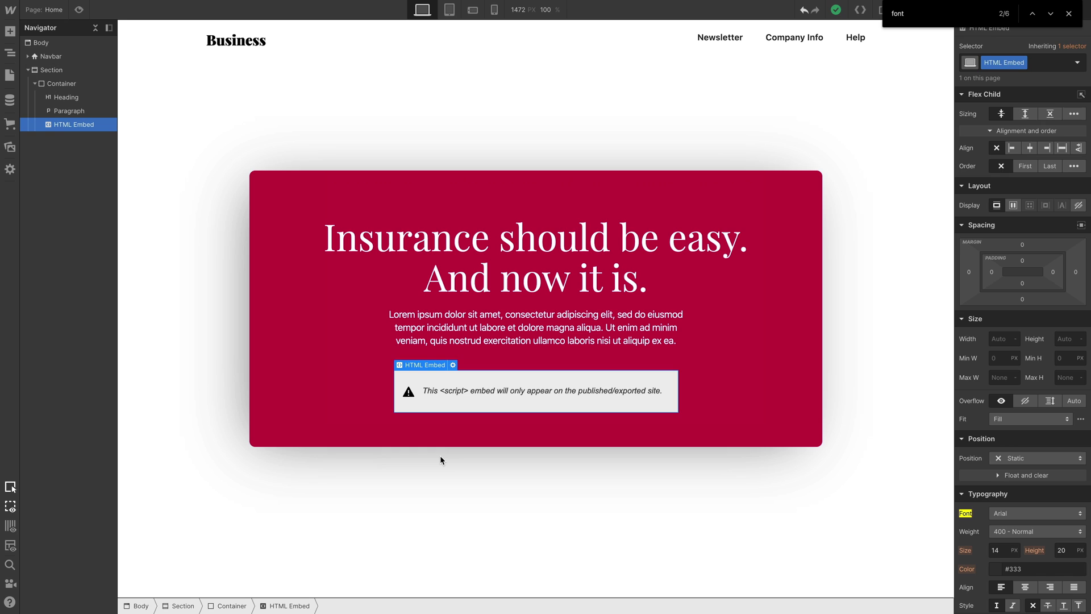
pyautogui.click(443, 458)
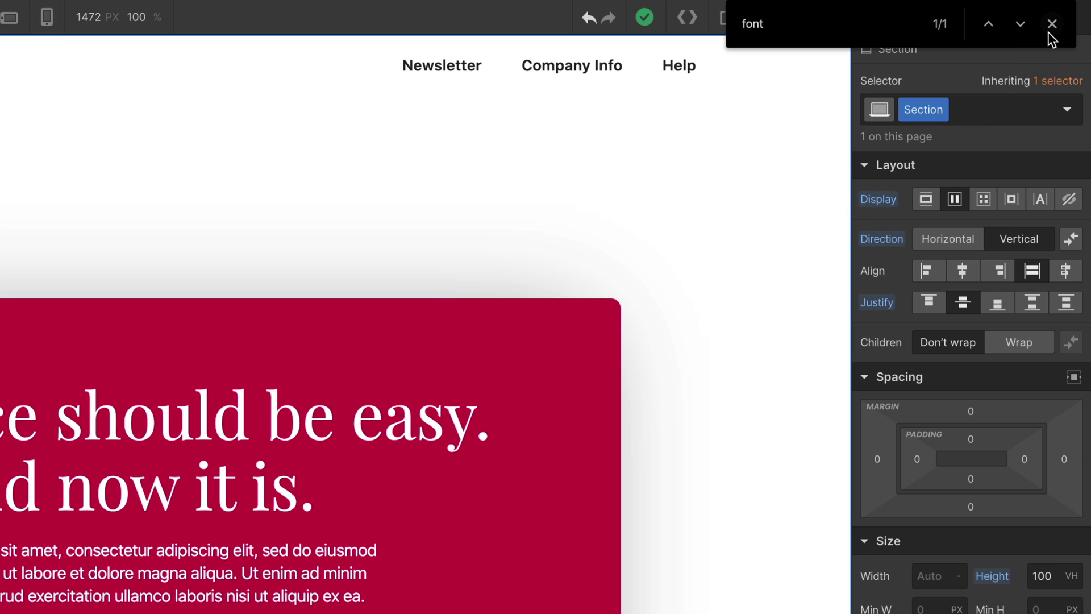
pyautogui.click(1051, 23)
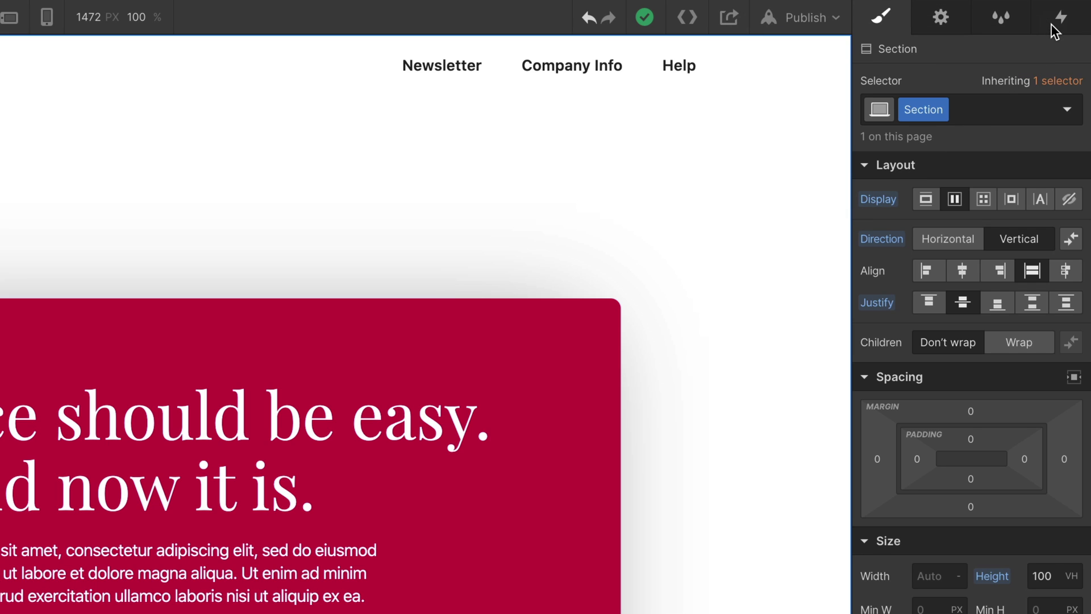
pyautogui.click(824, 22)
# Step: Publish the update and launch the Typeform popup from the live site's Get Started button
pyautogui.click(710, 216)
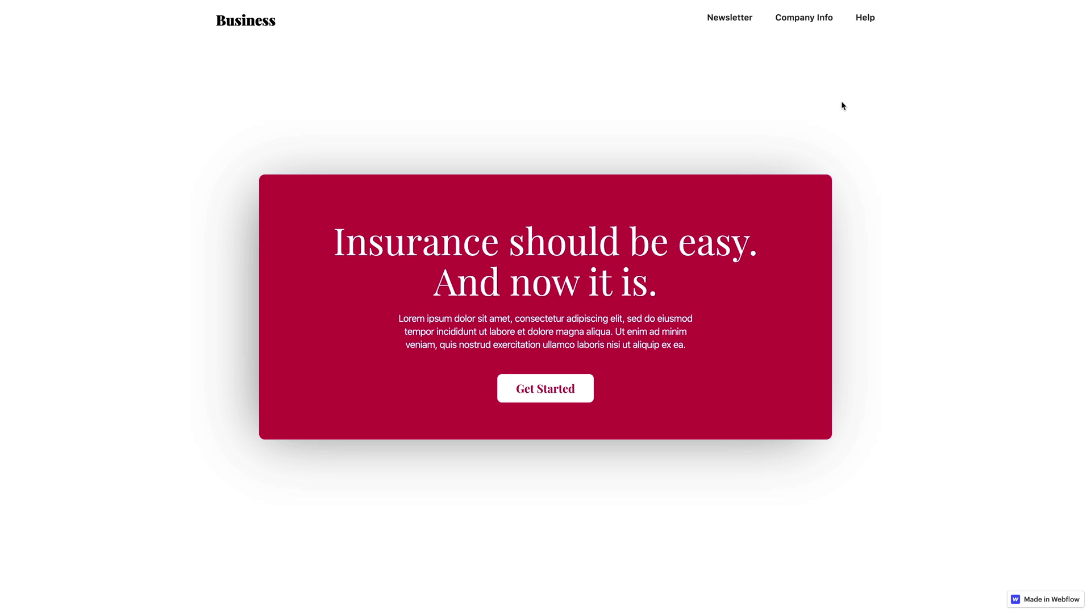
pyautogui.click(592, 398)
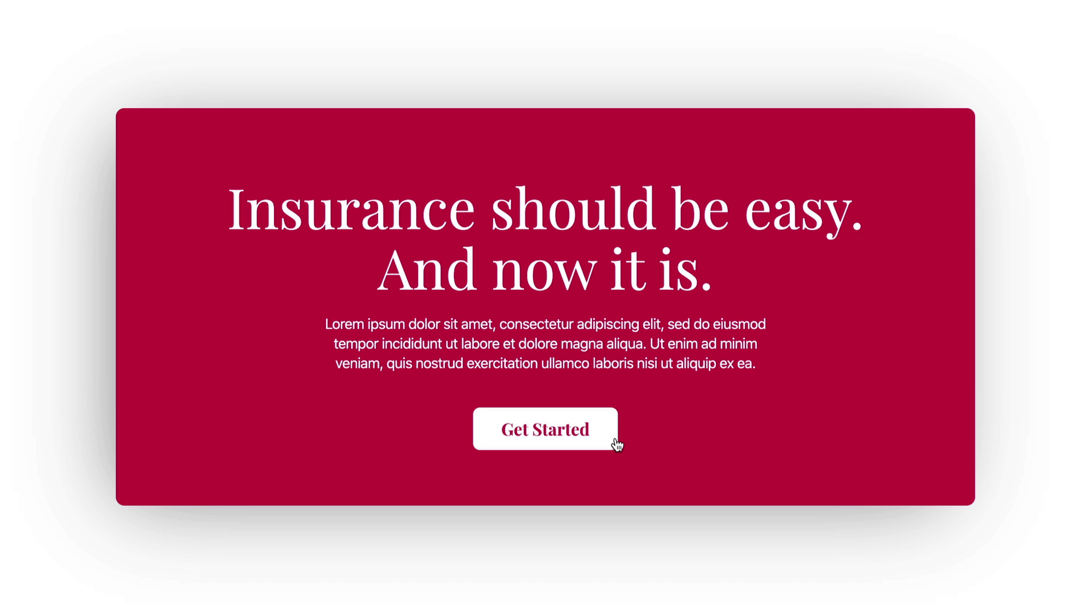
pyautogui.click(616, 441)
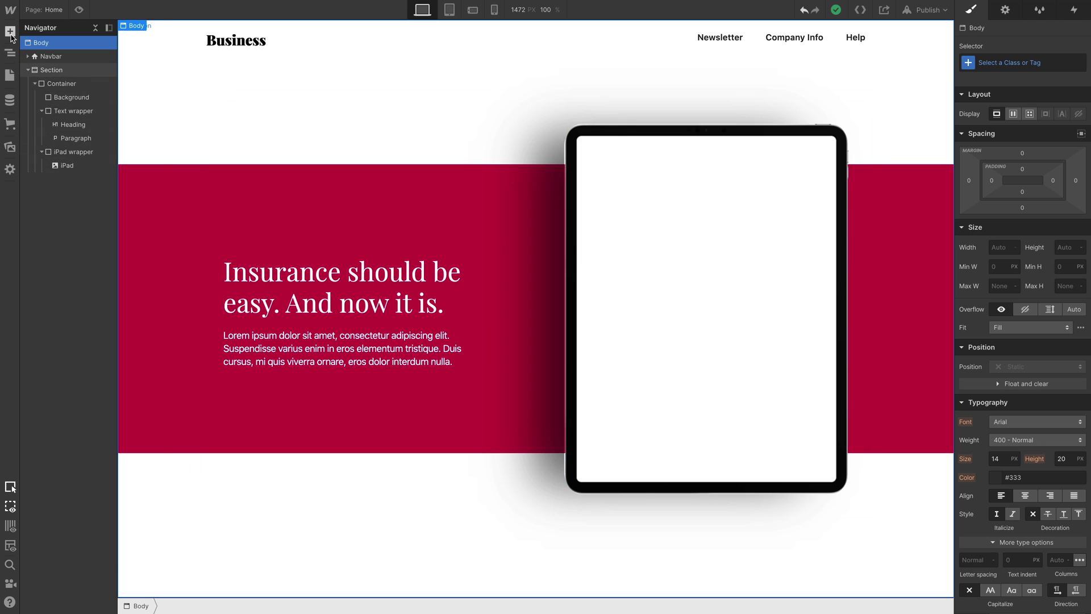
pyautogui.click(11, 35)
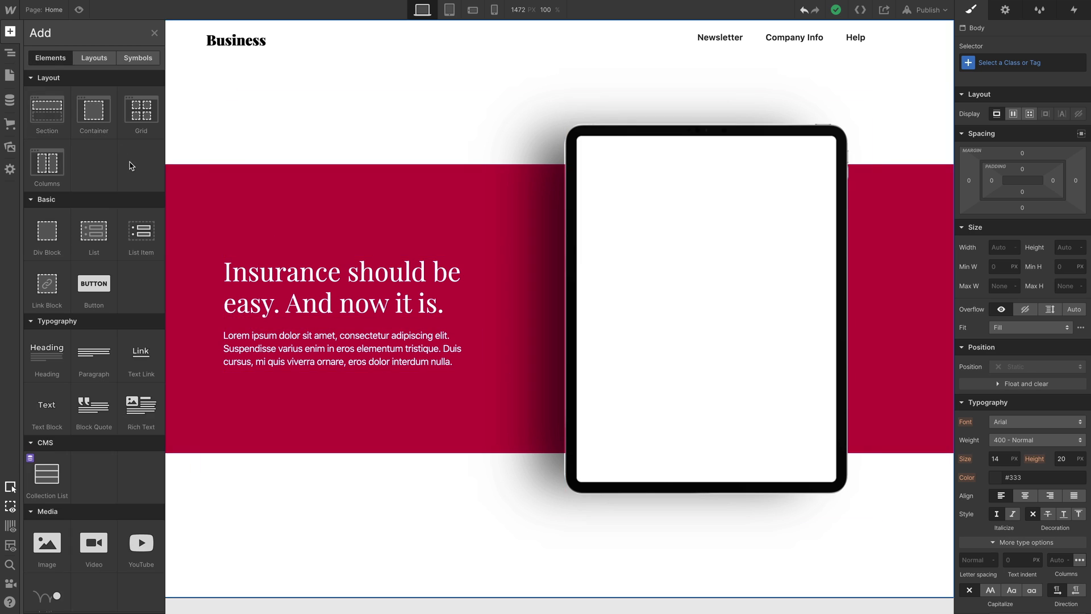
pyautogui.scroll(-8, 131, 165)
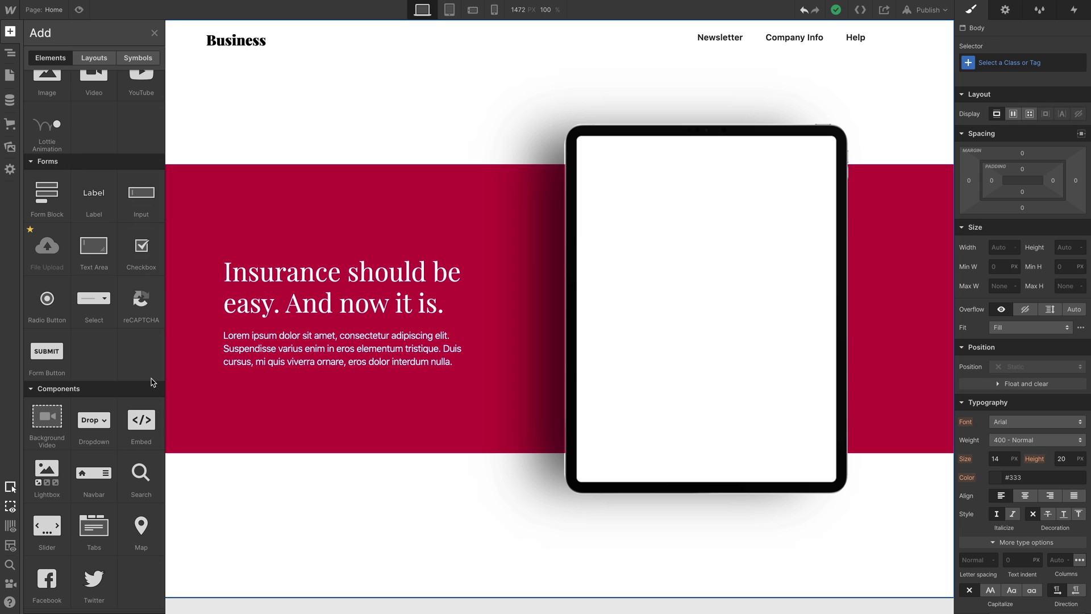
pyautogui.moveTo(146, 413); pyautogui.dragTo(66, 165)
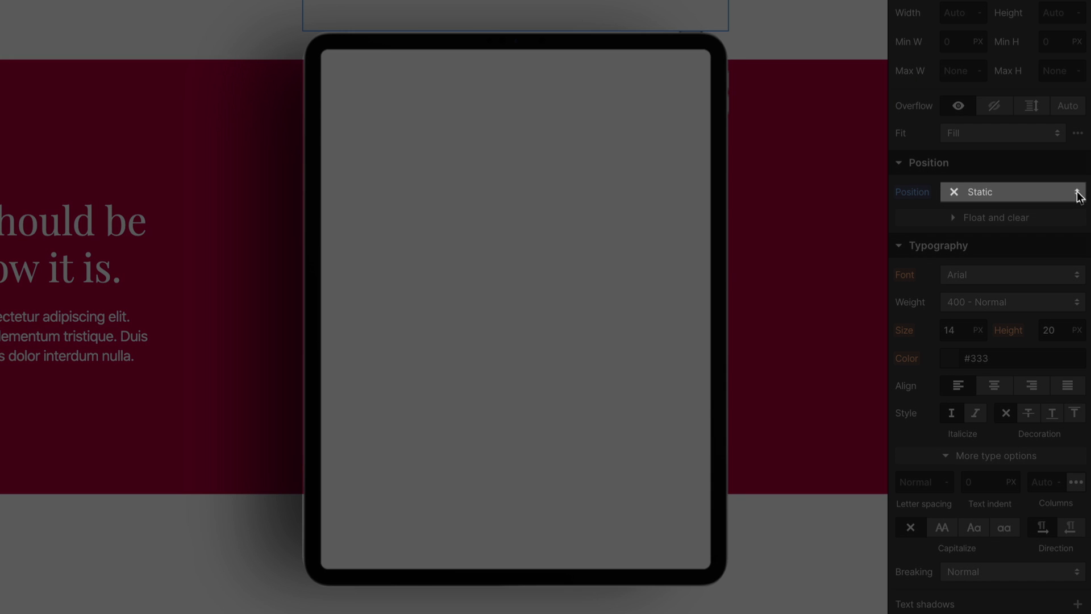
pyautogui.click(1078, 193)
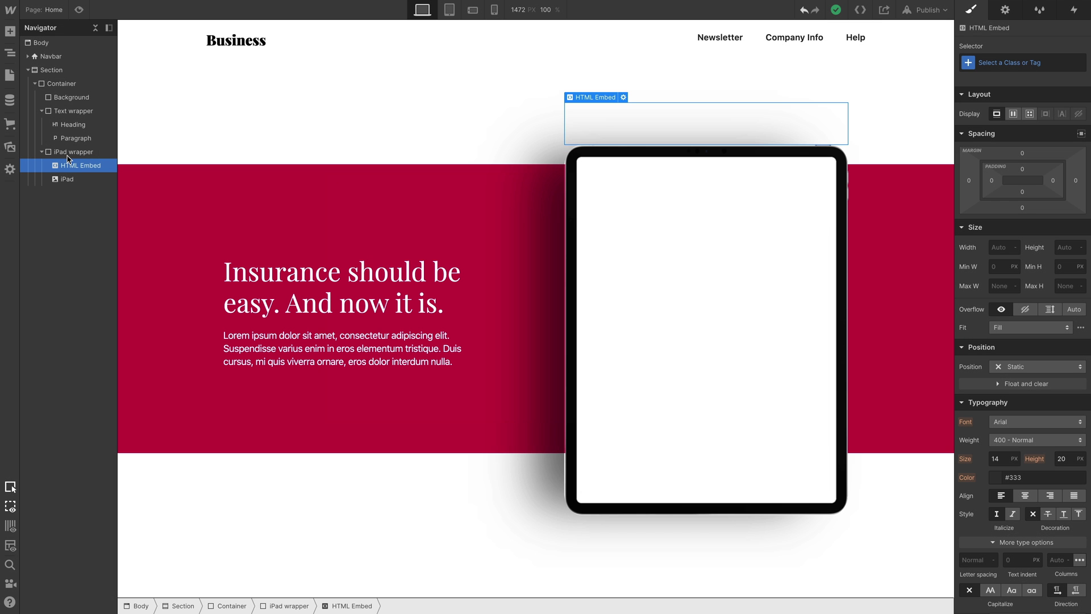
# Step: Set the iPad wrapper's position to Relative
pyautogui.click(67, 152)
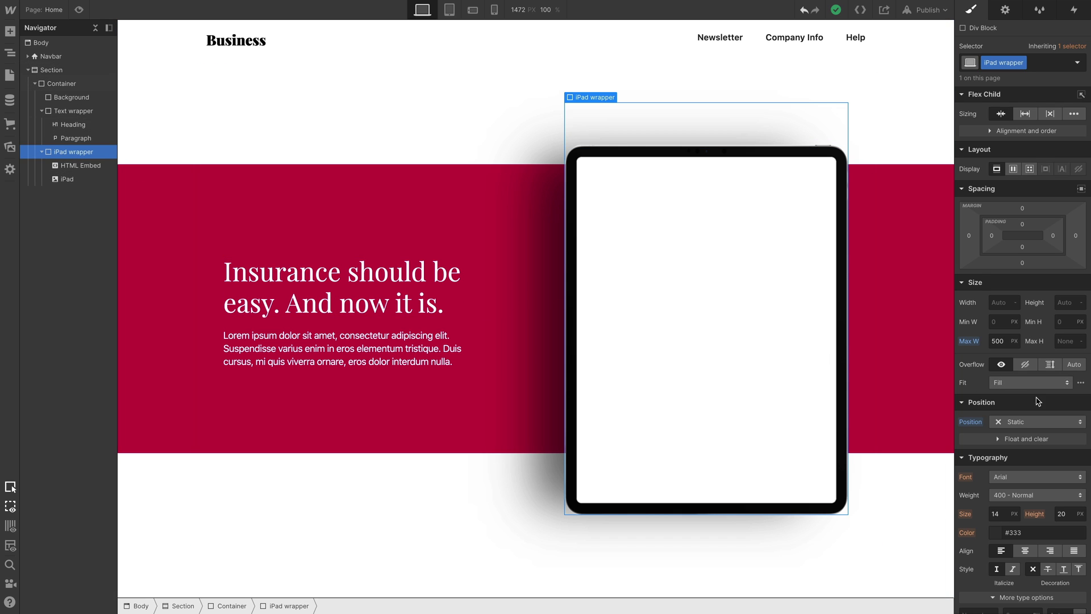
pyautogui.click(1079, 420)
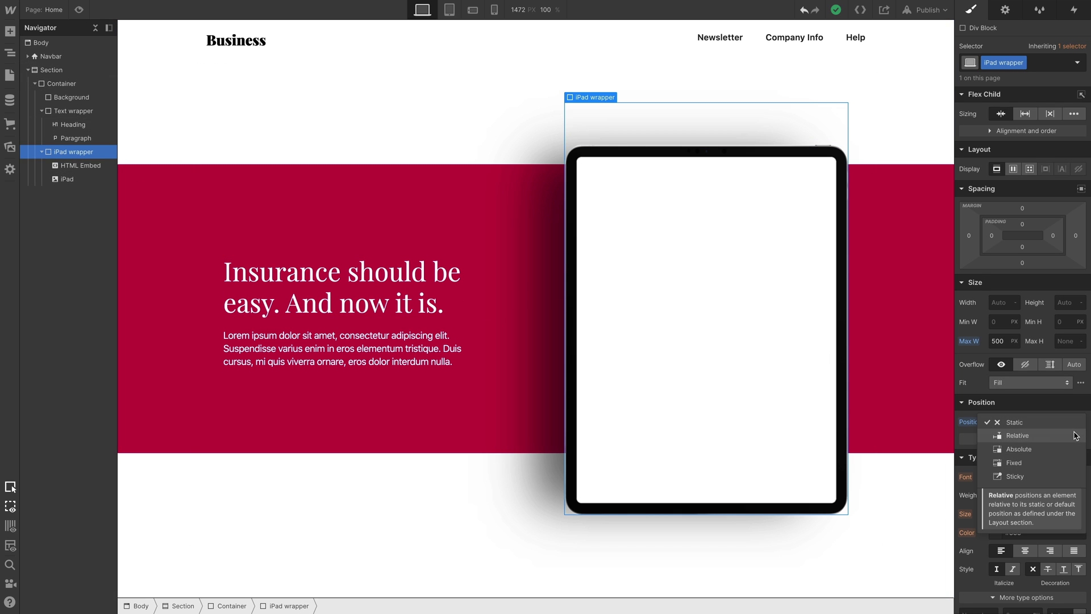
pyautogui.click(1076, 435)
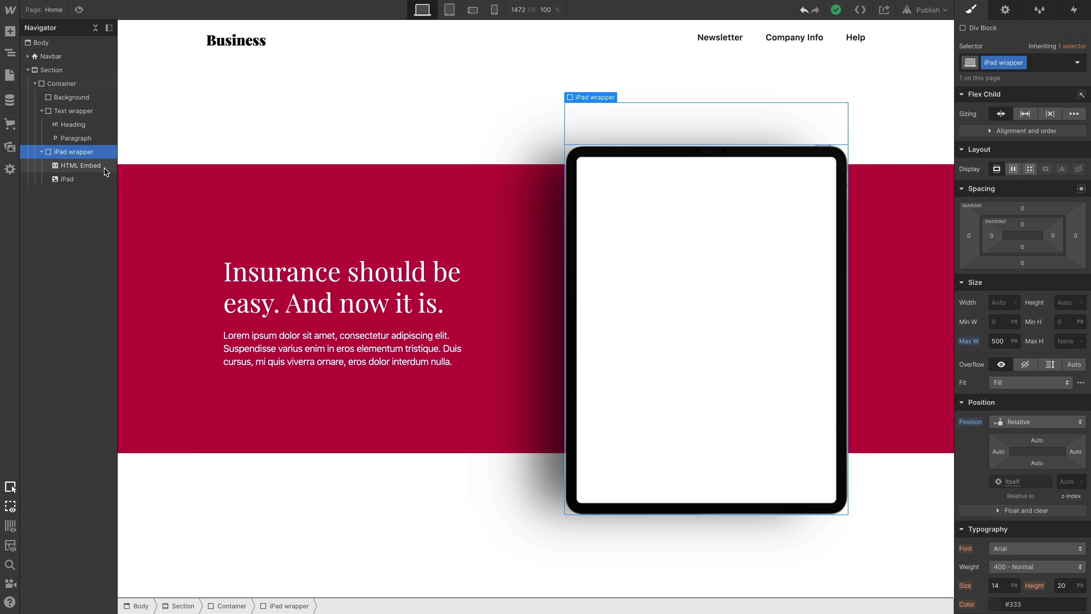
# Step: Make the HTML Embed absolute with the full preset and 5% insets, then publish
pyautogui.click(85, 165)
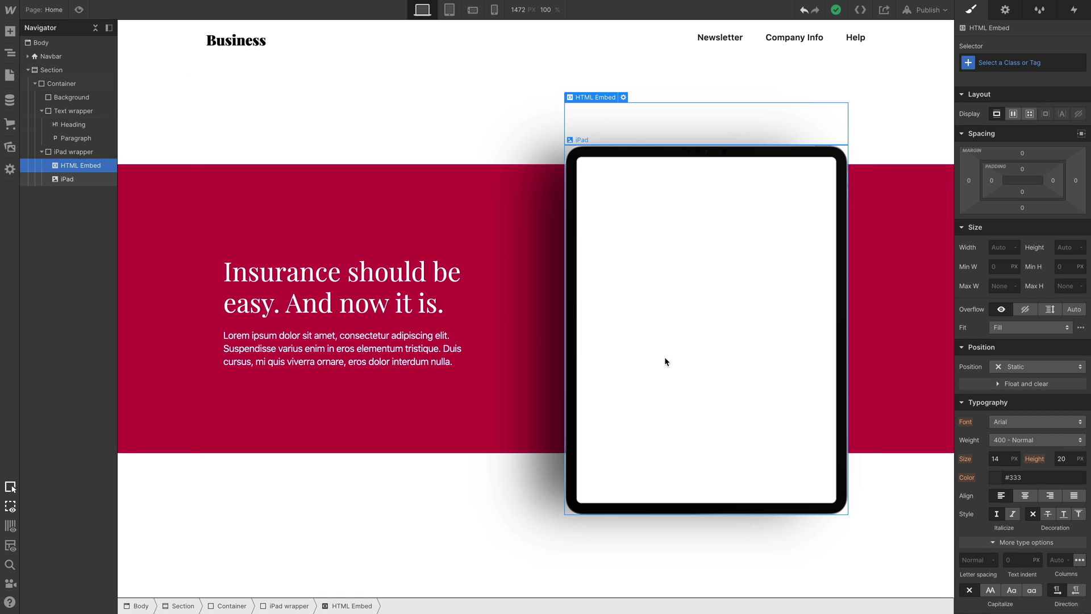
pyautogui.click(1008, 371)
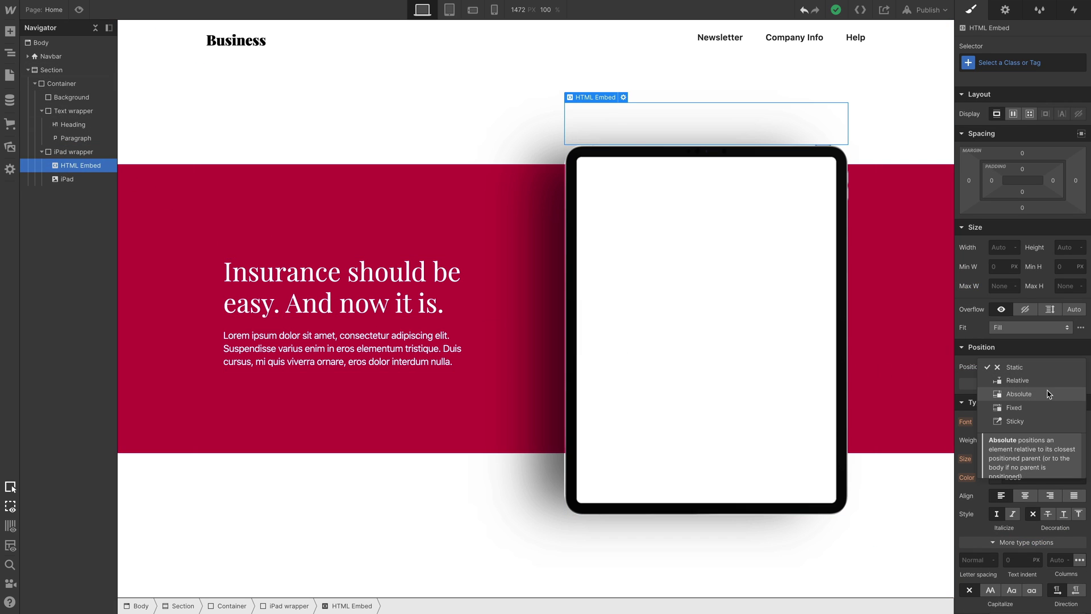
pyautogui.click(1048, 394)
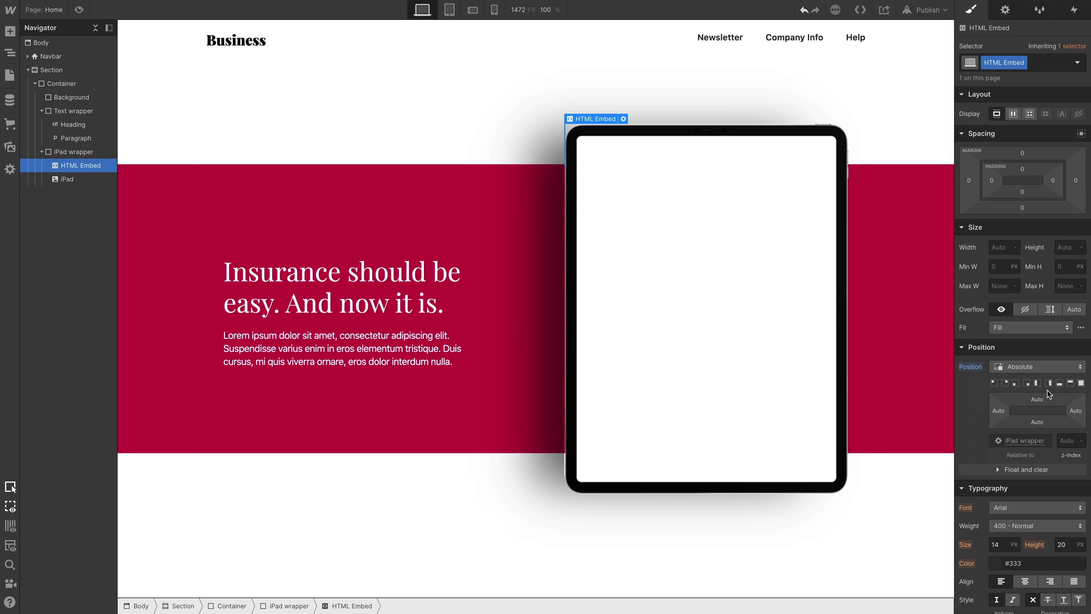
pyautogui.click(1080, 383)
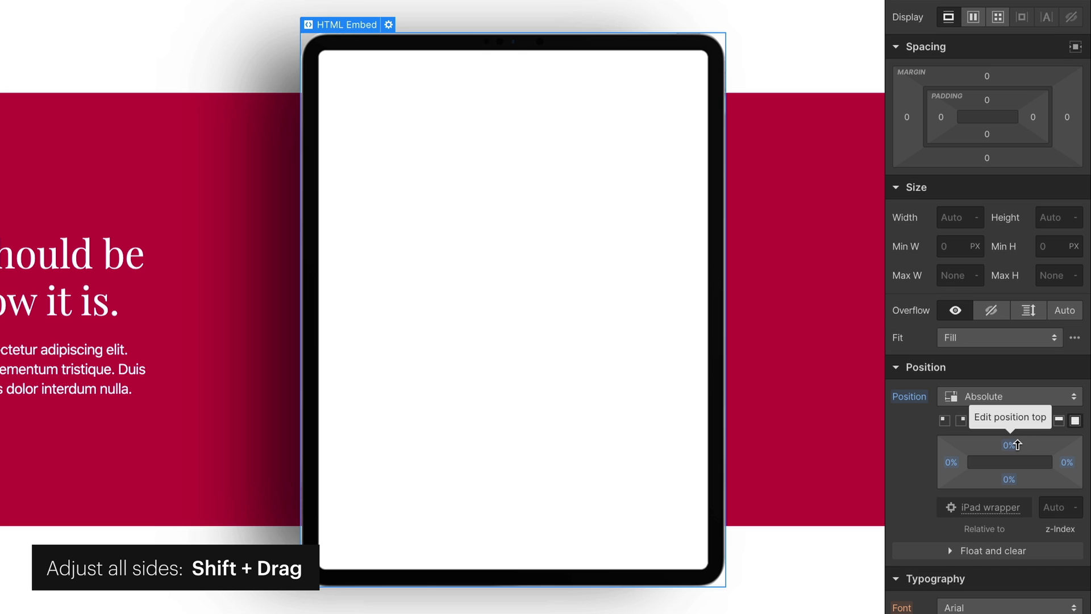
pyautogui.moveTo(1016, 444); pyautogui.dragTo(1020, 456)
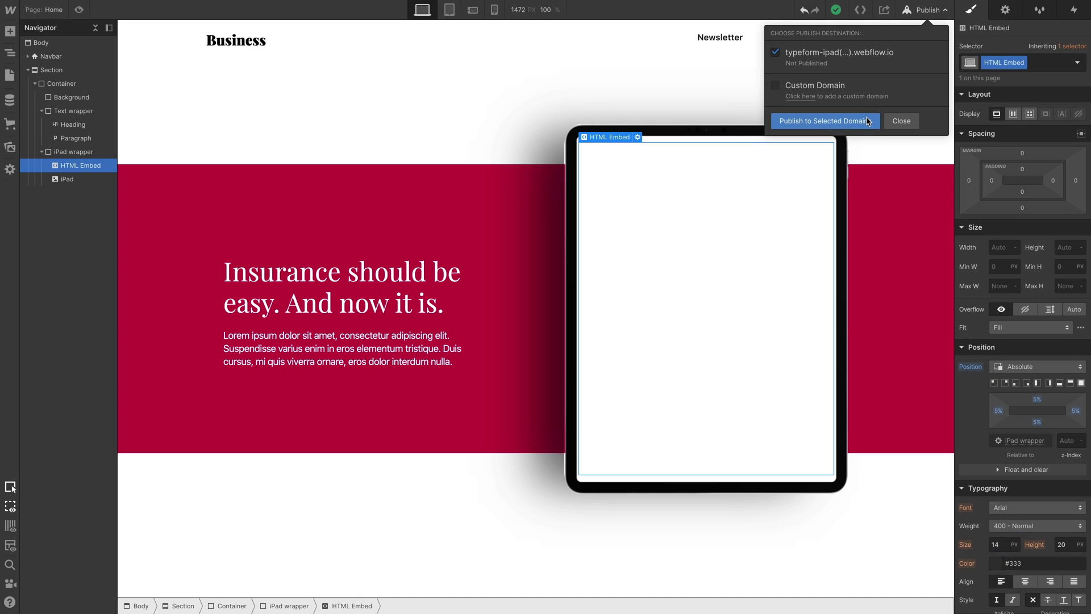
pyautogui.click(867, 121)
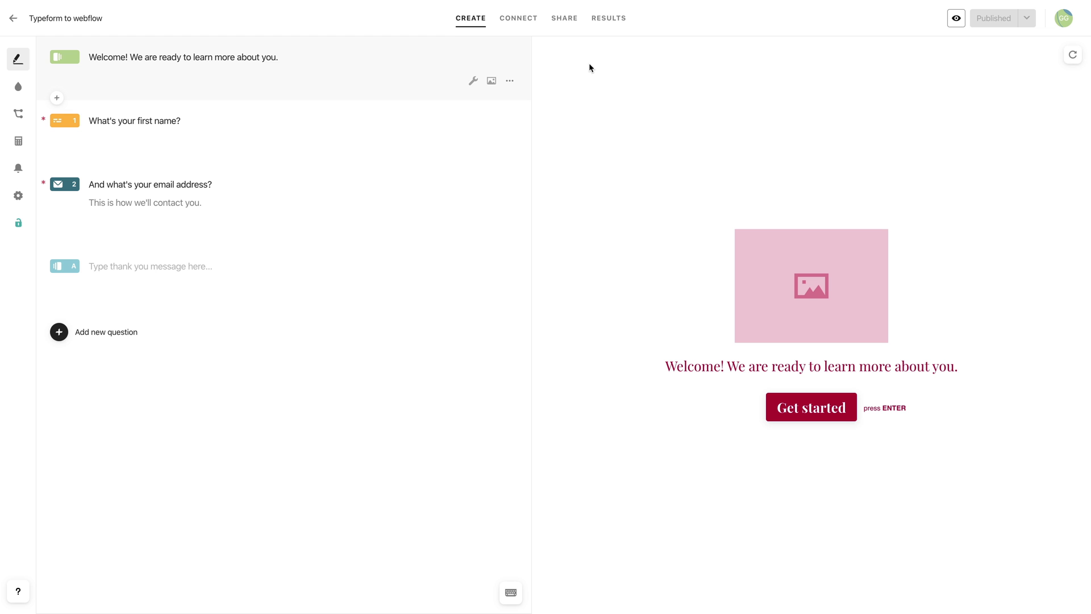
# Step: Copy the typeform's Standard embed code at 100% width and 100% height
pyautogui.click(572, 20)
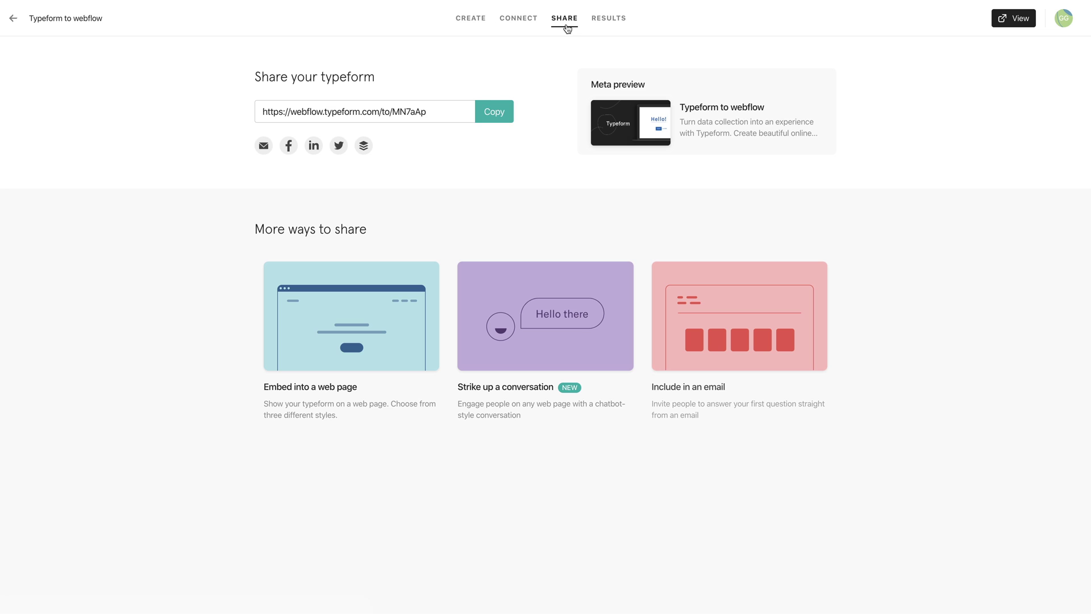
pyautogui.click(381, 278)
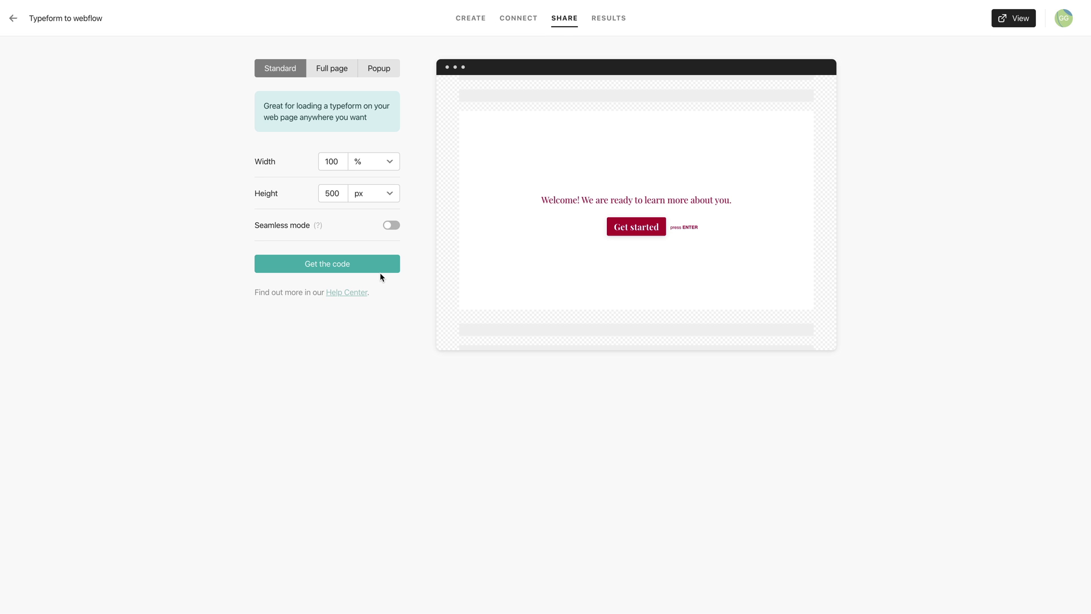
pyautogui.click(355, 196)
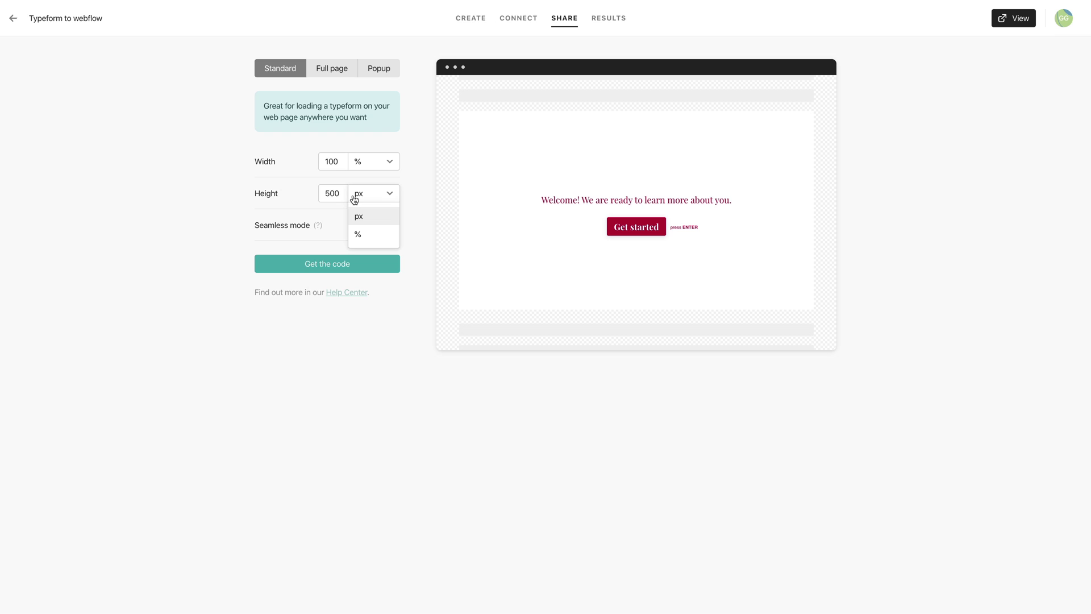
pyautogui.click(354, 234)
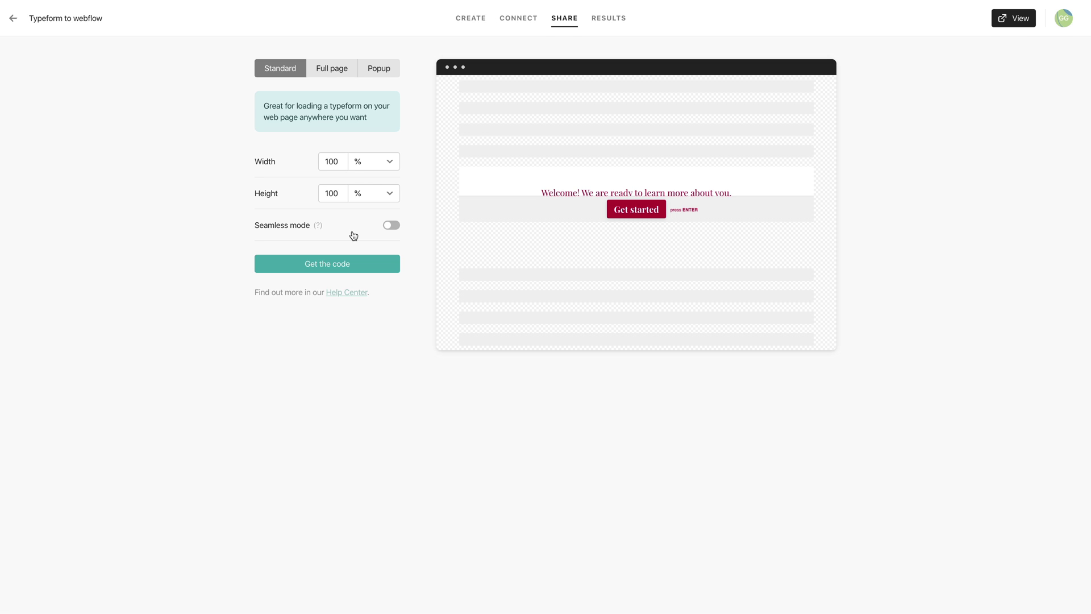
pyautogui.click(376, 264)
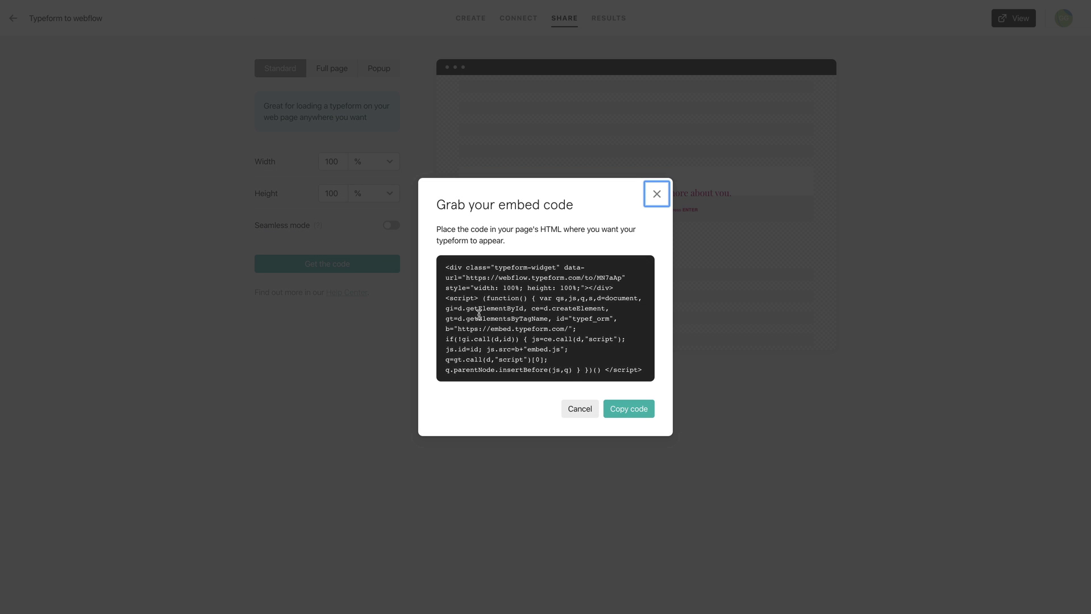
pyautogui.click(614, 415)
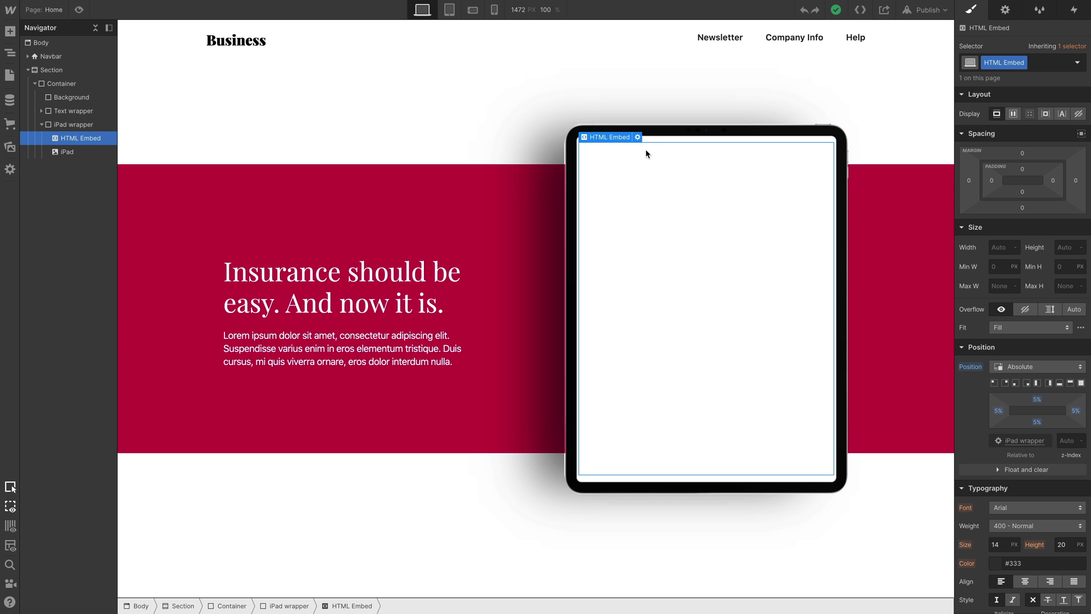
# Step: Paste the Typeform embed code into the iPad's HTML Embed, save, and publish to the selected domain
pyautogui.click(638, 137)
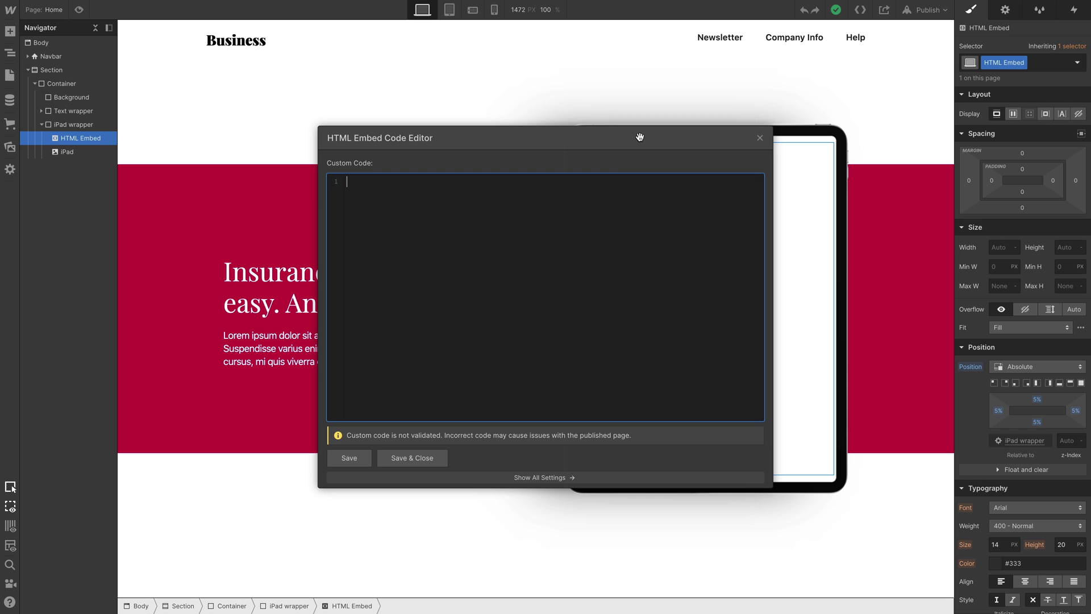
pyautogui.hotkey('ctrl', 'v')
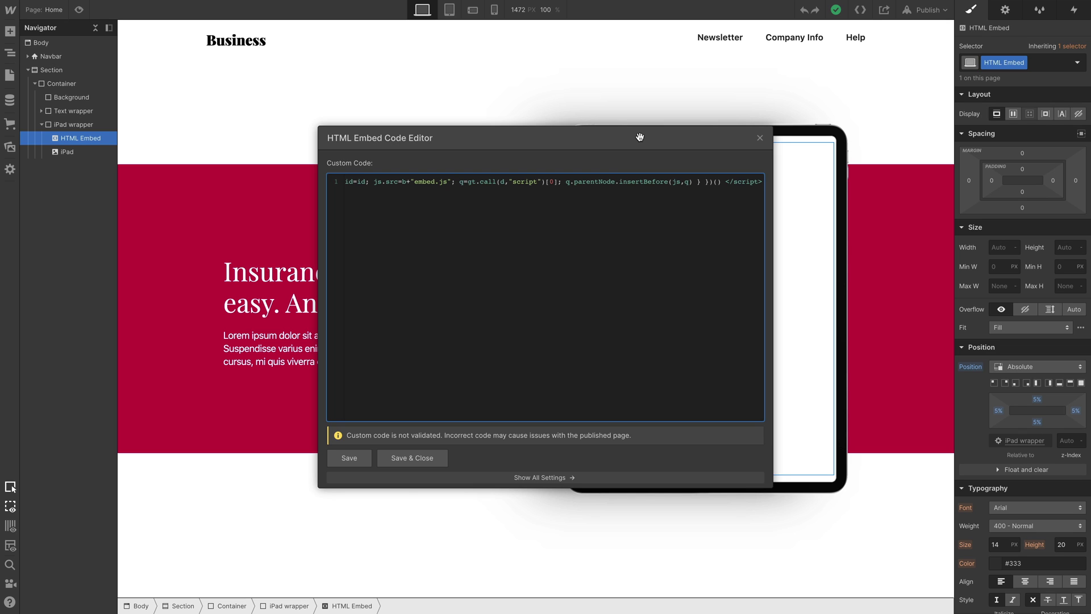
pyautogui.click(441, 460)
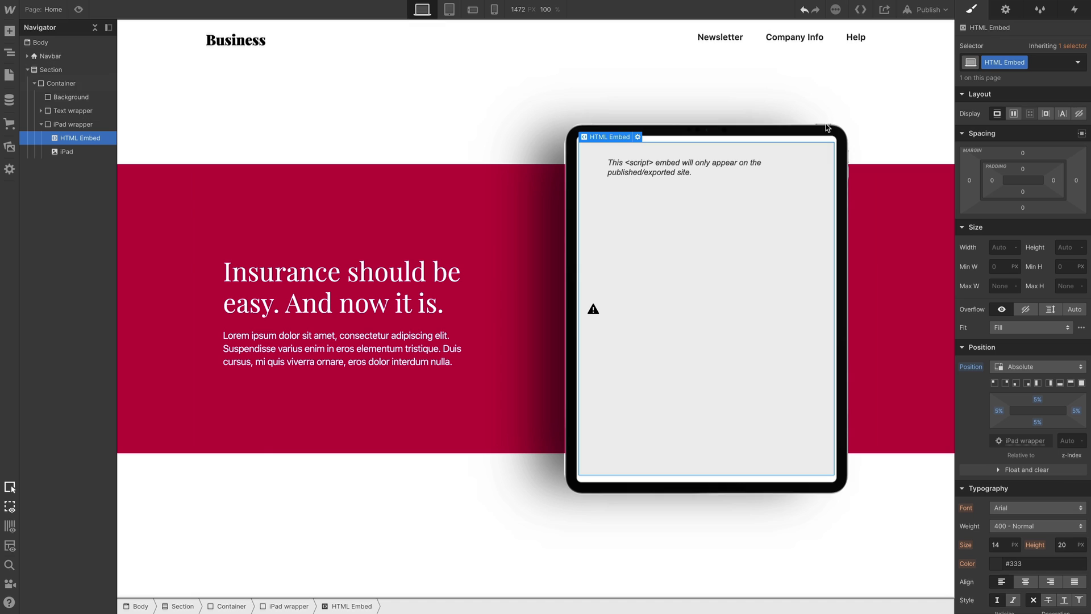
pyautogui.click(928, 9)
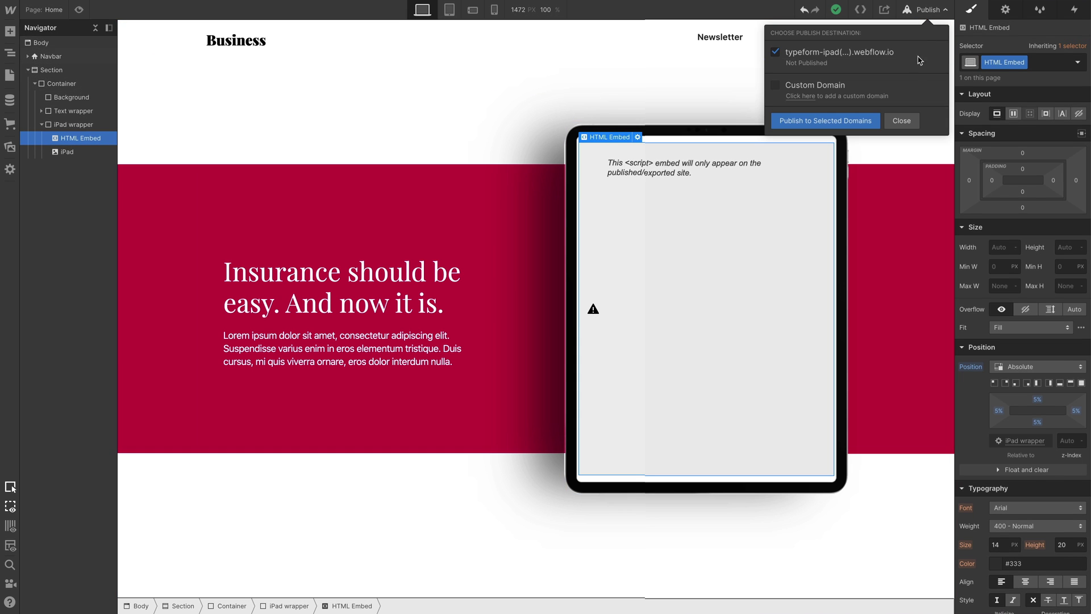
pyautogui.click(879, 120)
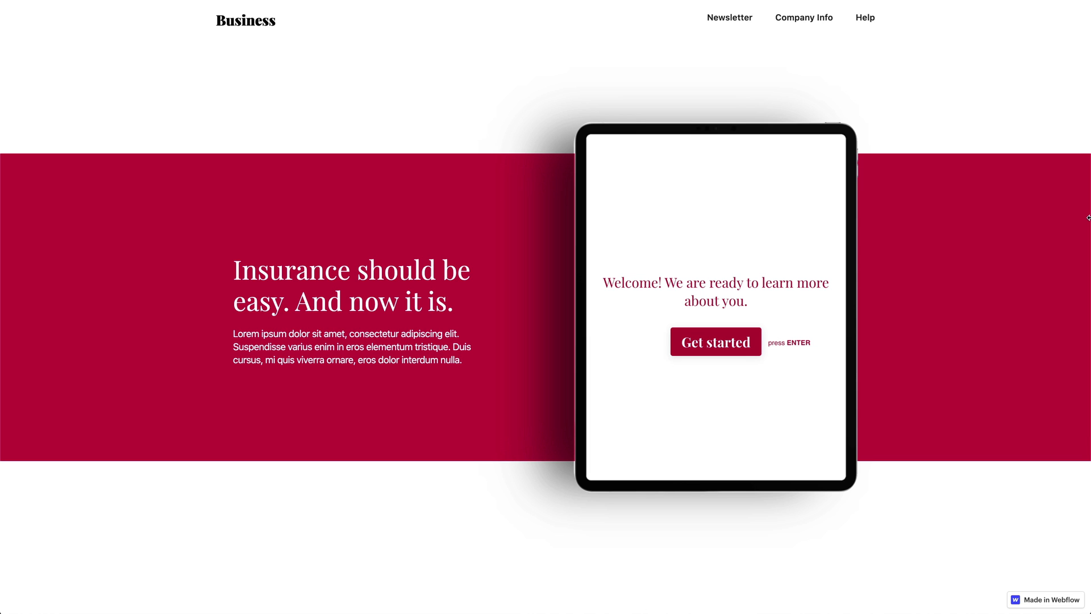
# Step: Narrow the Chrome window to check that the iPad-embedded typeform adapts responsively
pyautogui.moveTo(1088, 218); pyautogui.dragTo(744, 207)
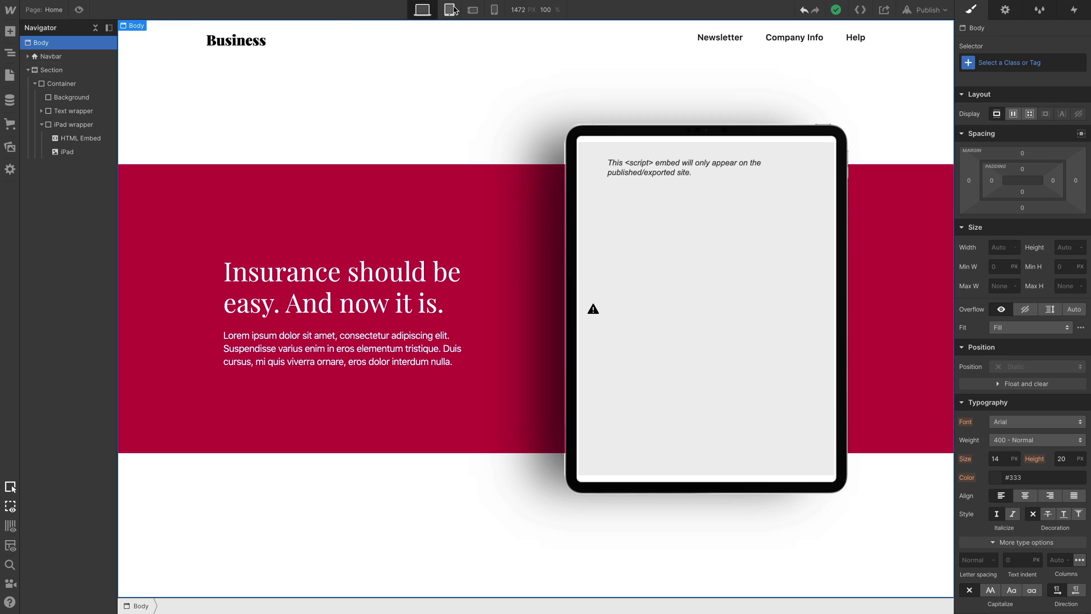
# Step: At the Tablet breakpoint, set the hero Container's layout direction to Vertical
pyautogui.click(452, 9)
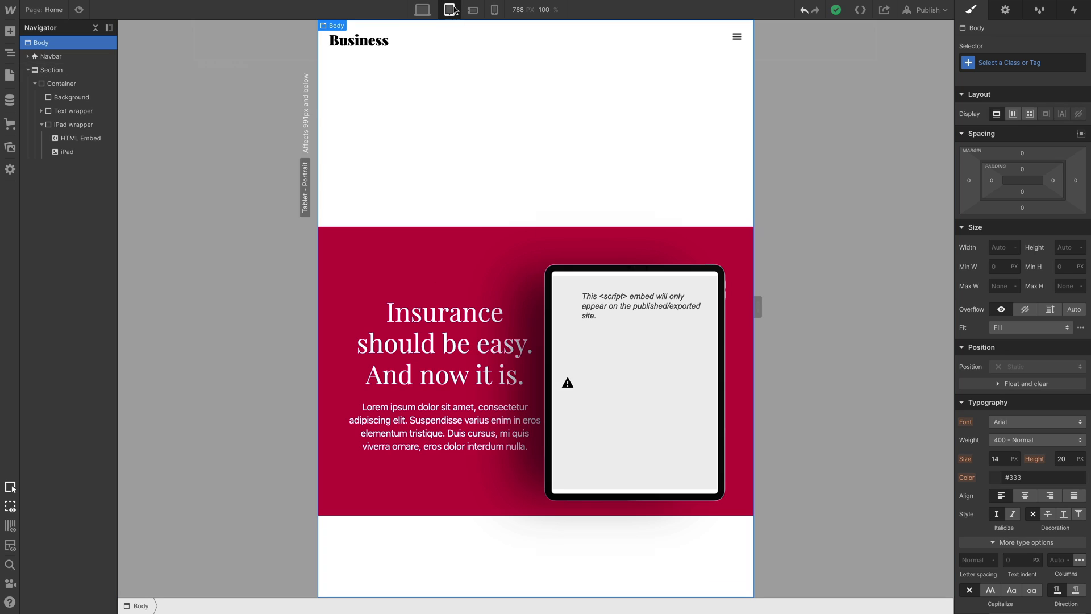
pyautogui.click(76, 86)
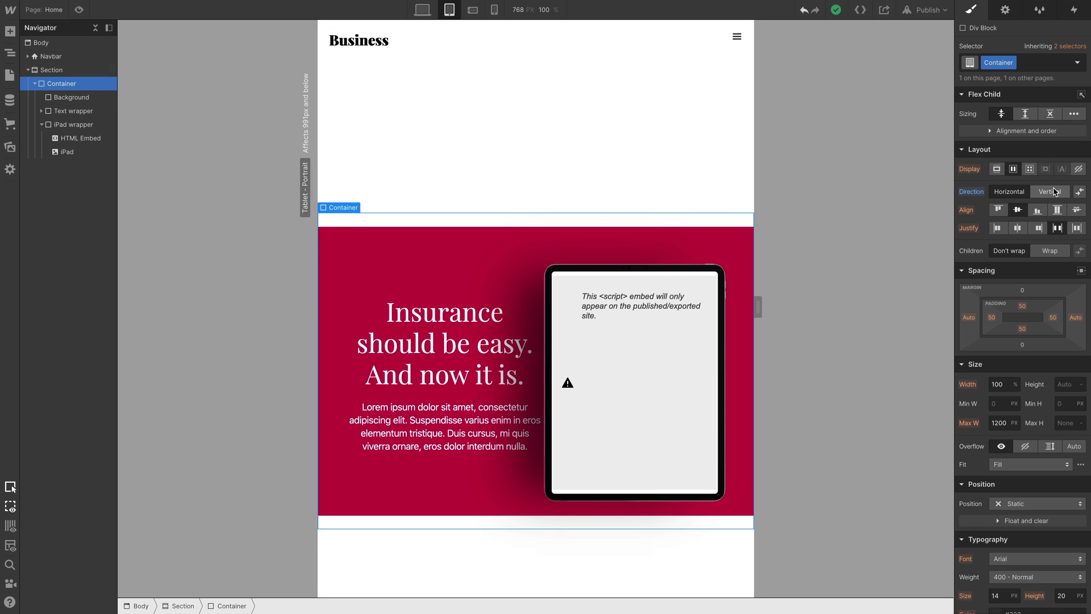
pyautogui.click(1052, 191)
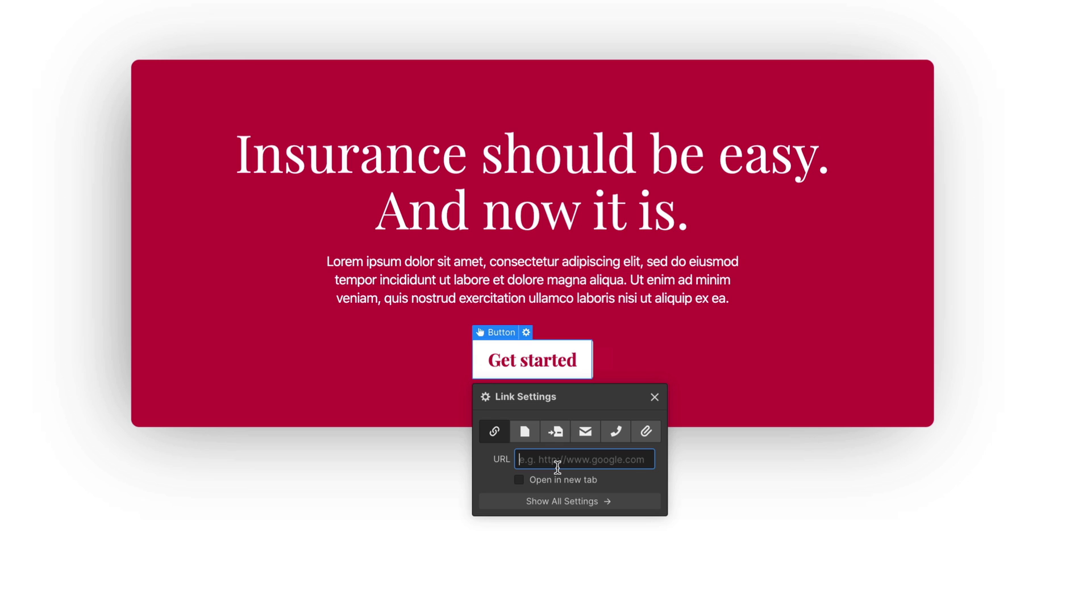
# Step: Link Get started to the typeform URL, then test the full-page, popup and iPad-embedded forms
pyautogui.hotkey('ctrl', 'v')
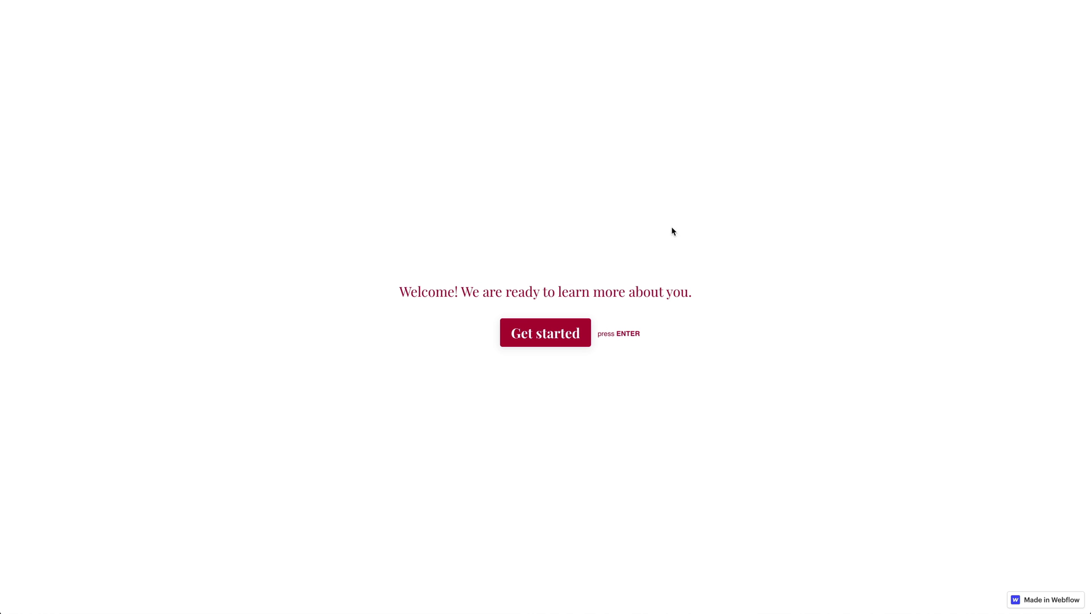
pyautogui.click(584, 324)
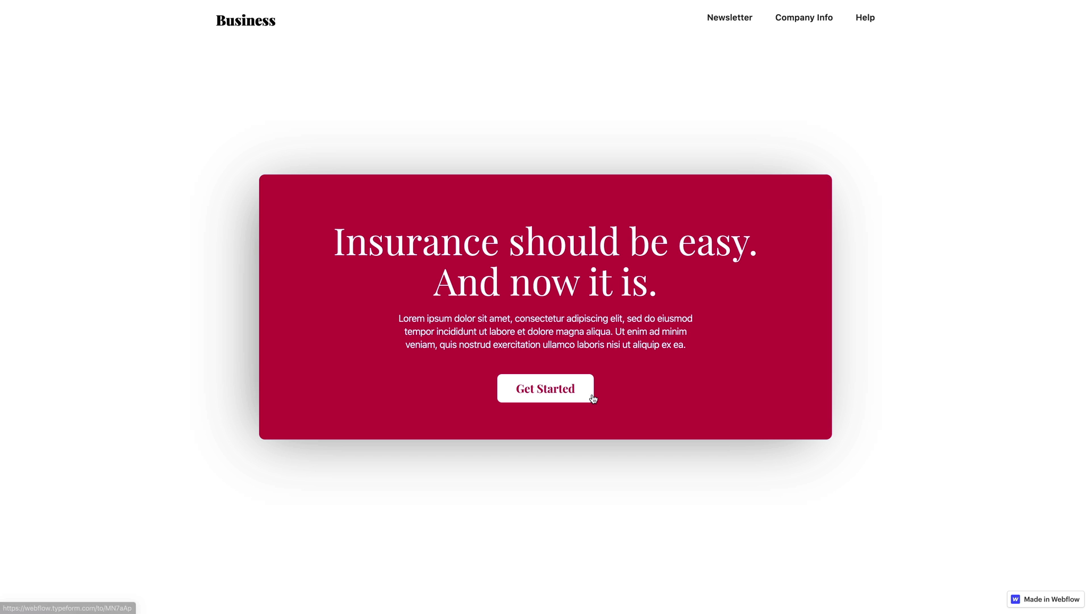
pyautogui.click(592, 395)
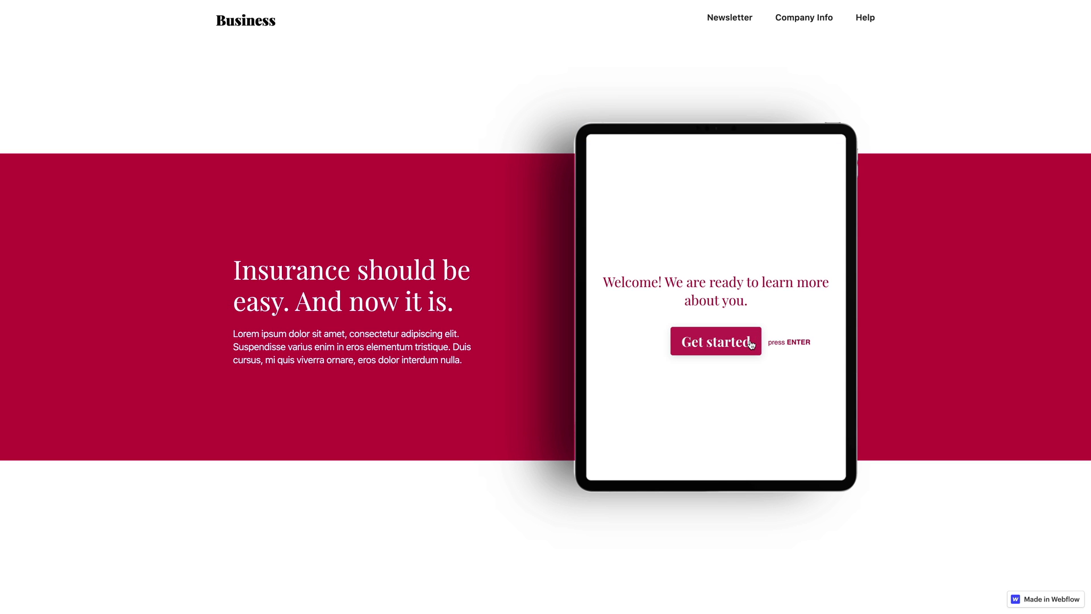
pyautogui.click(749, 340)
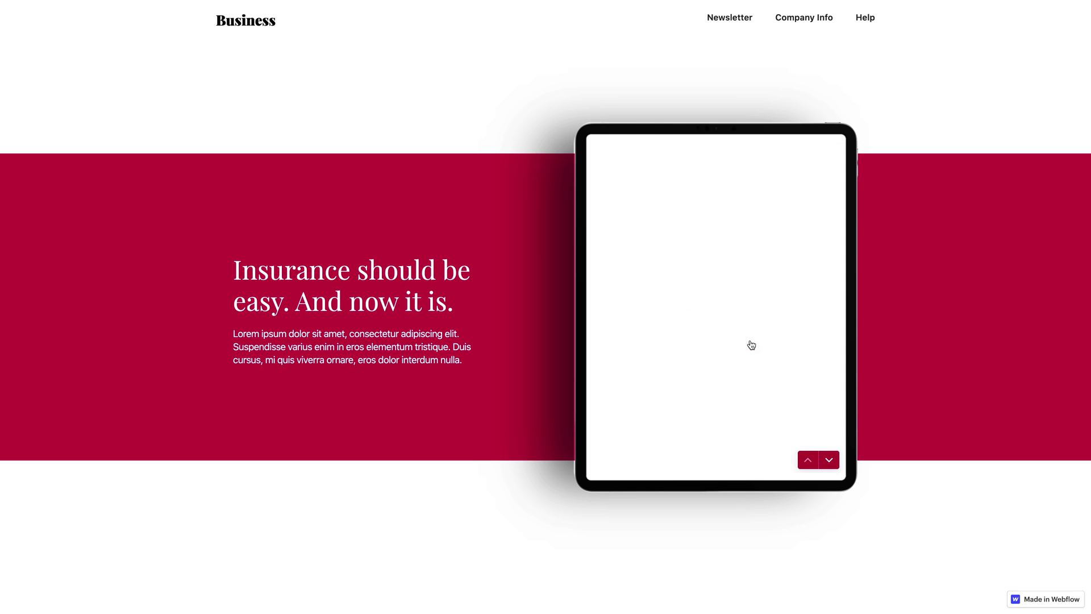